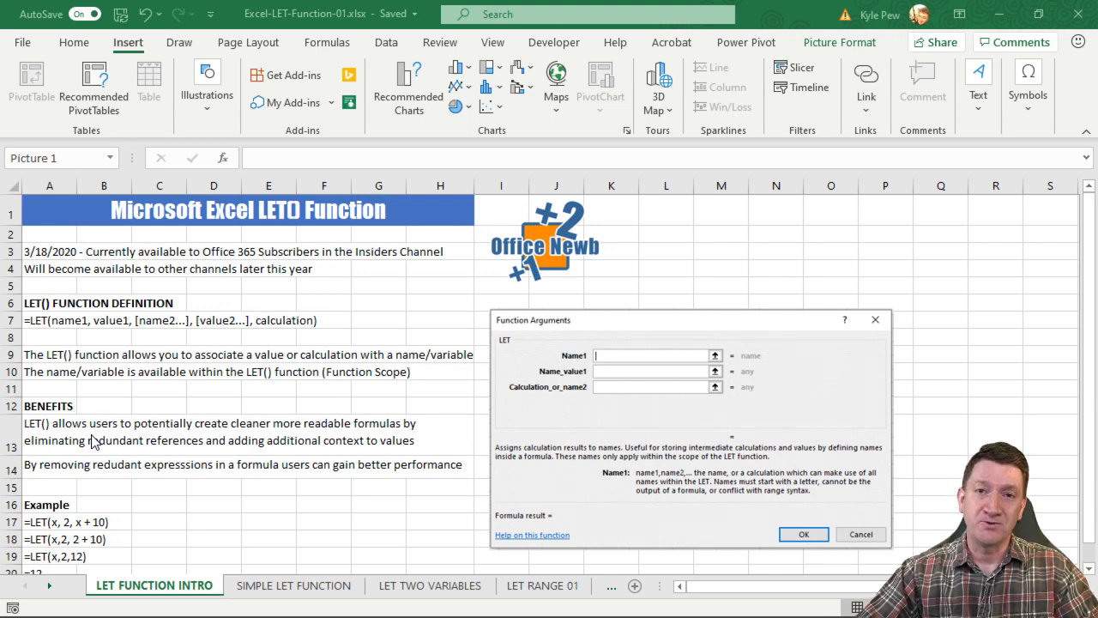
# Step: Examine the worked LET example in rows 17 to 20 of the LET FUNCTION INTRO sheet
pyautogui.scroll(-1, 95, 441)
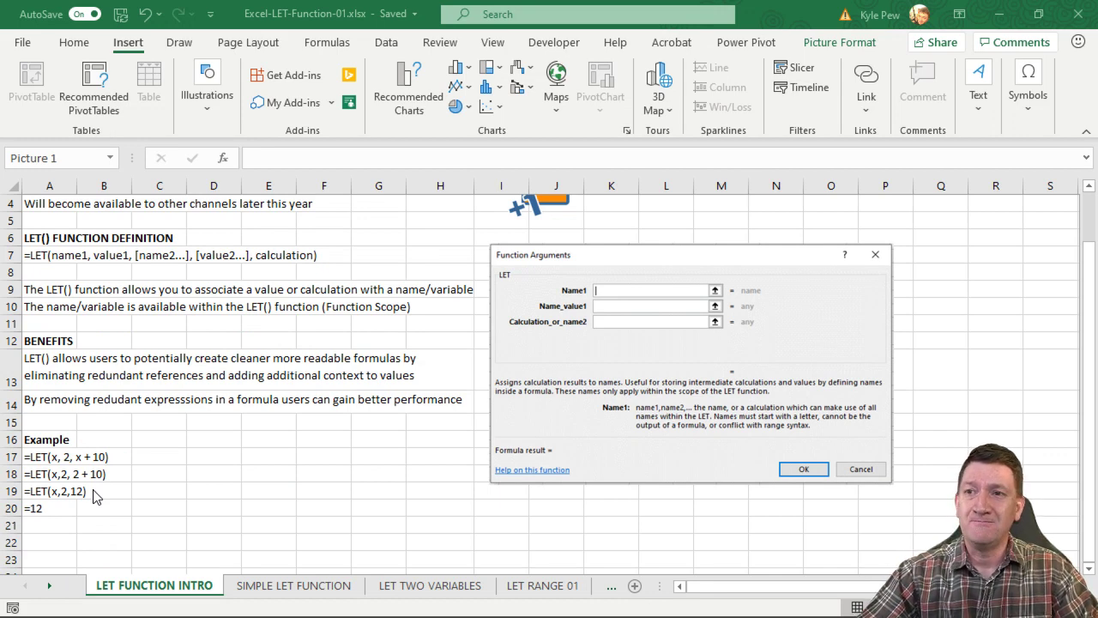
pyautogui.click(34, 460)
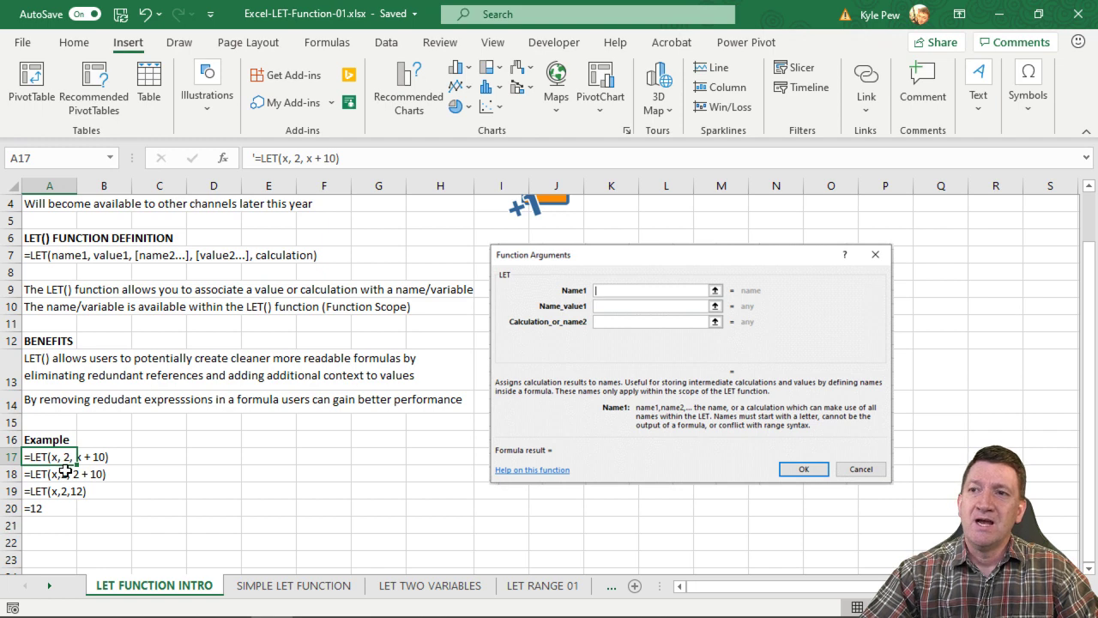
pyautogui.click(272, 477)
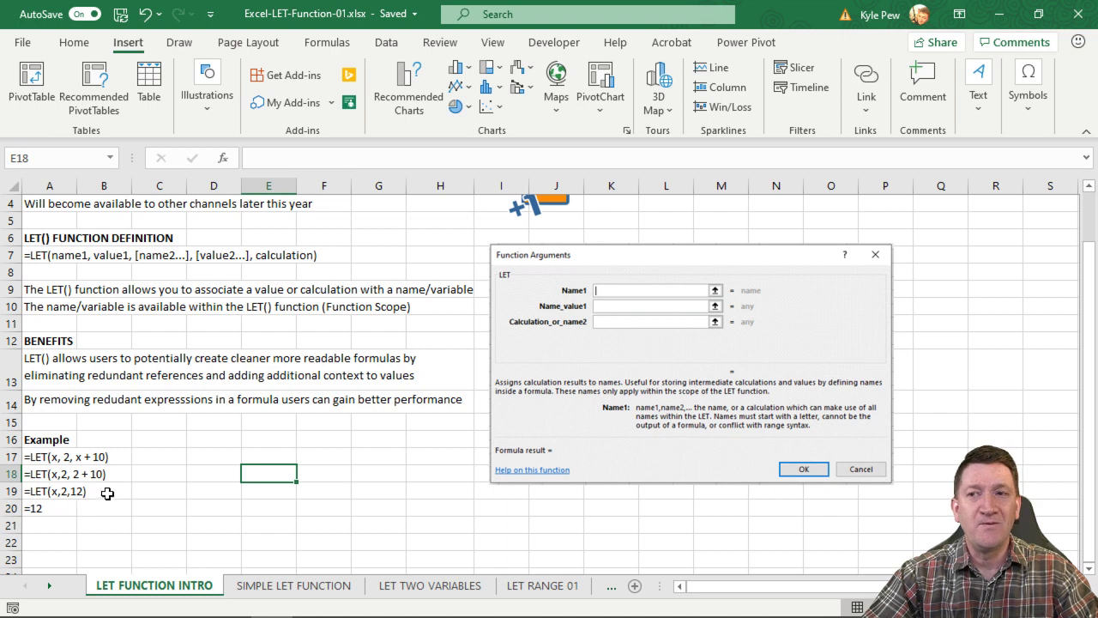
pyautogui.click(53, 521)
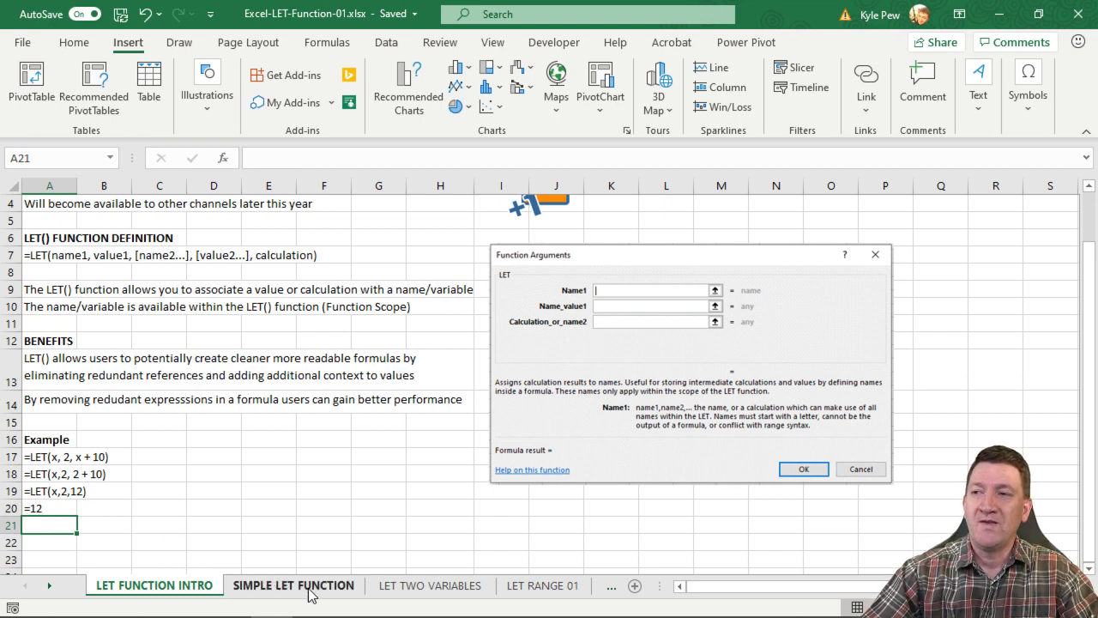
# Step: In C3 of the SIMPLE LET FUNCTION sheet, build a LET formula through Function Arguments with name x, value 2 and calculation x+10
pyautogui.click(309, 590)
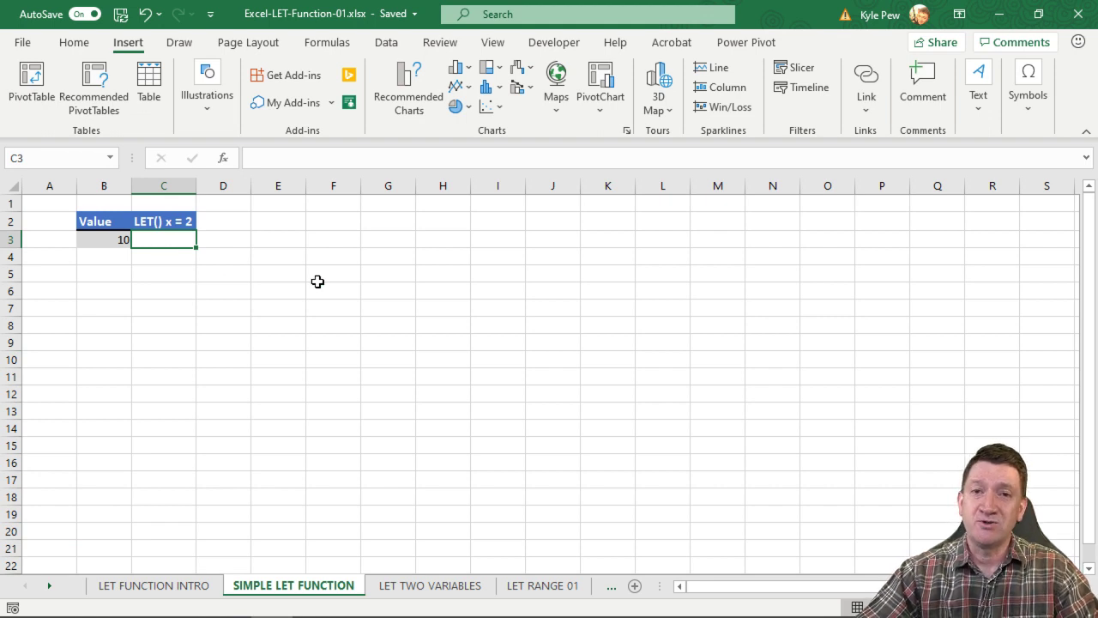
pyautogui.write('=')
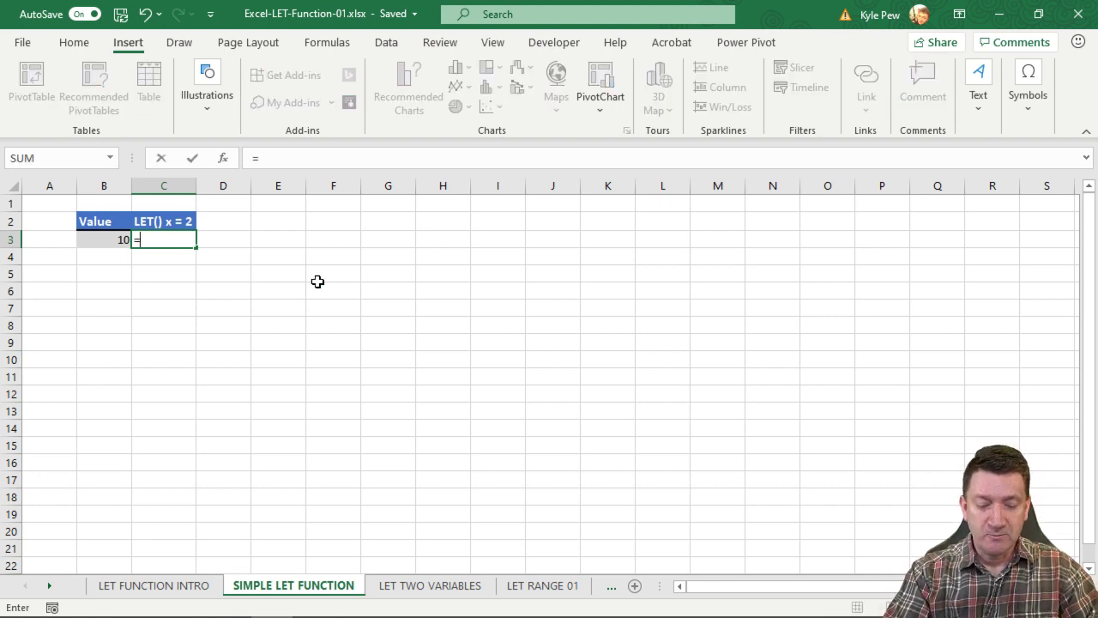
pyautogui.write('LET(')
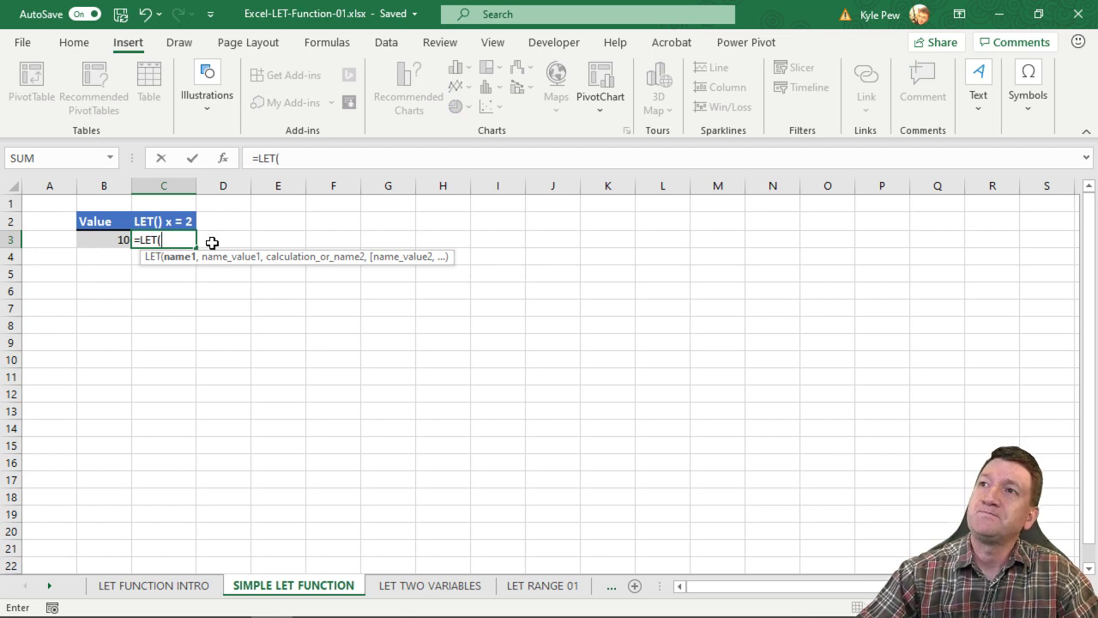
pyautogui.click(225, 163)
pyautogui.moveTo(235, 277); pyautogui.dragTo(339, 177)
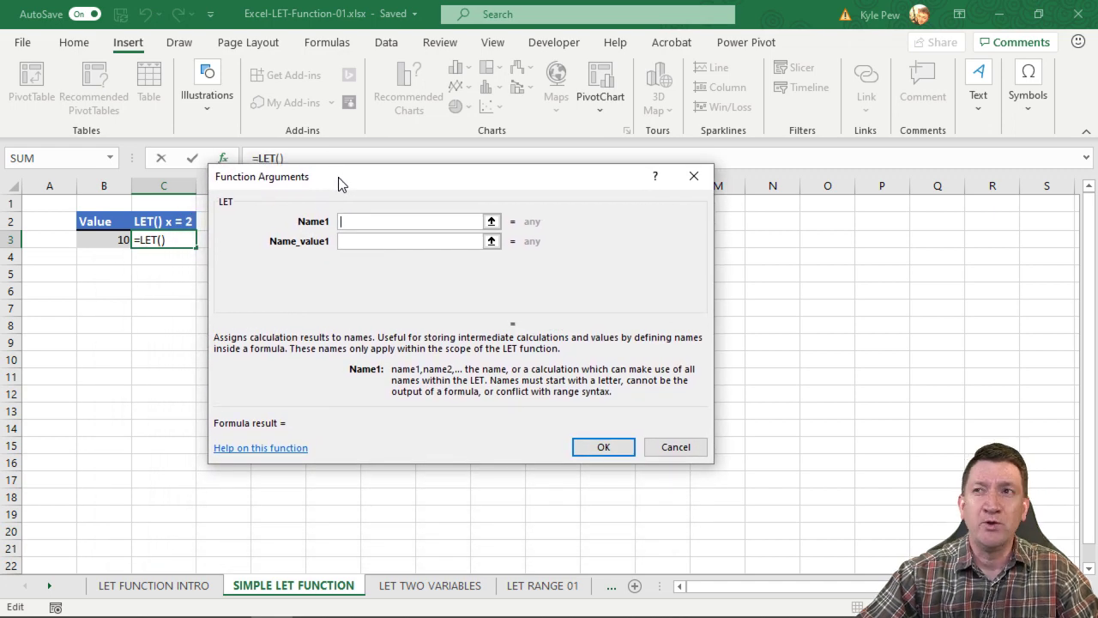
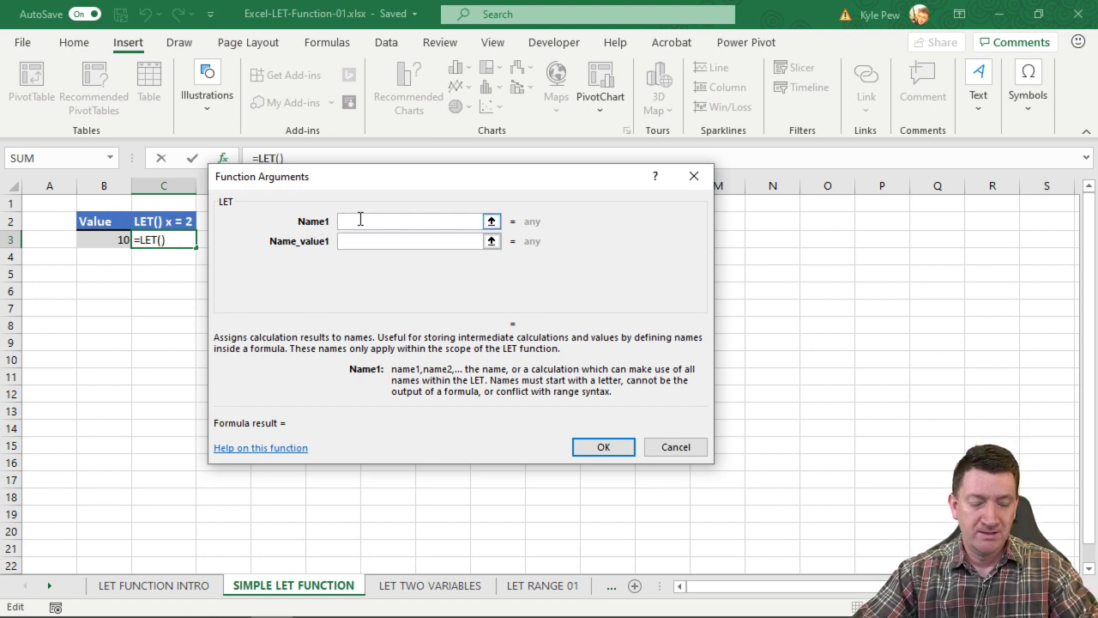
pyautogui.write('x')
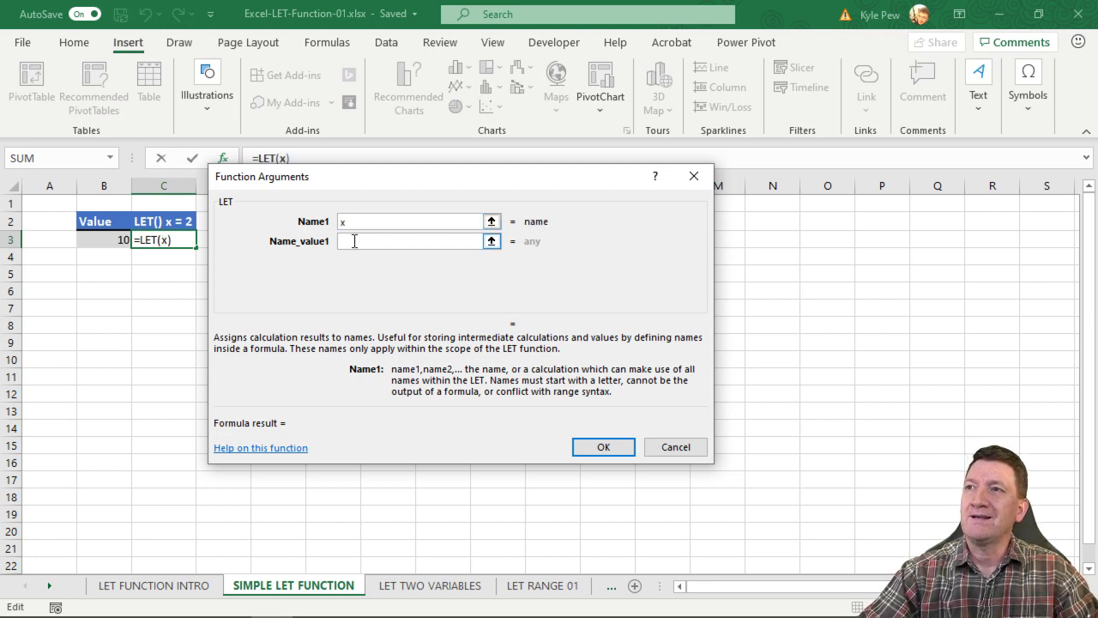
pyautogui.click(356, 241)
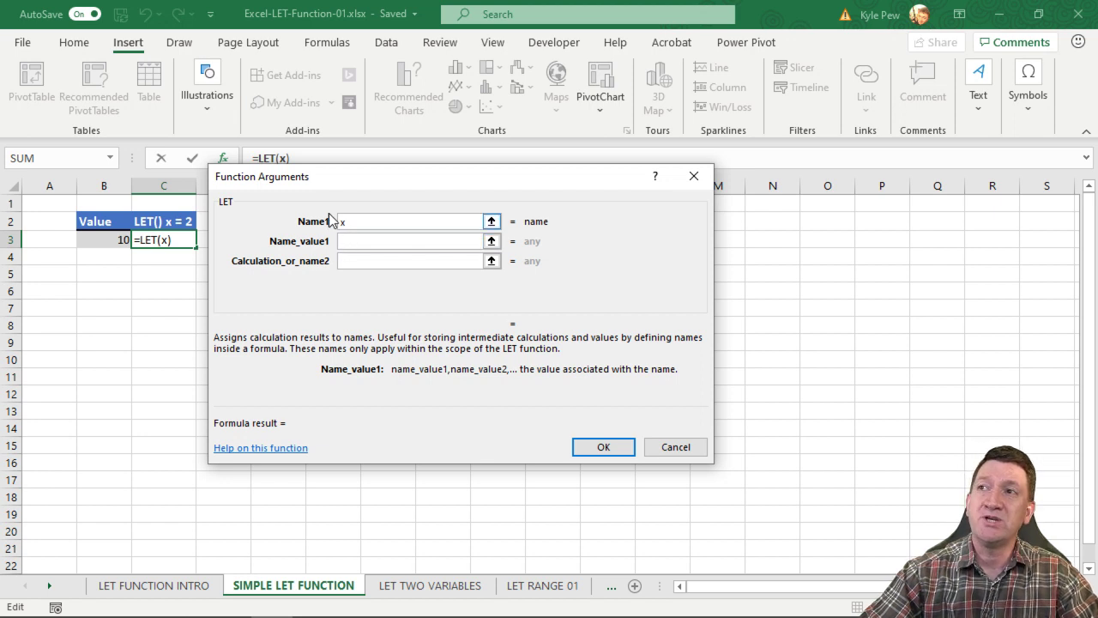
pyautogui.write('2')
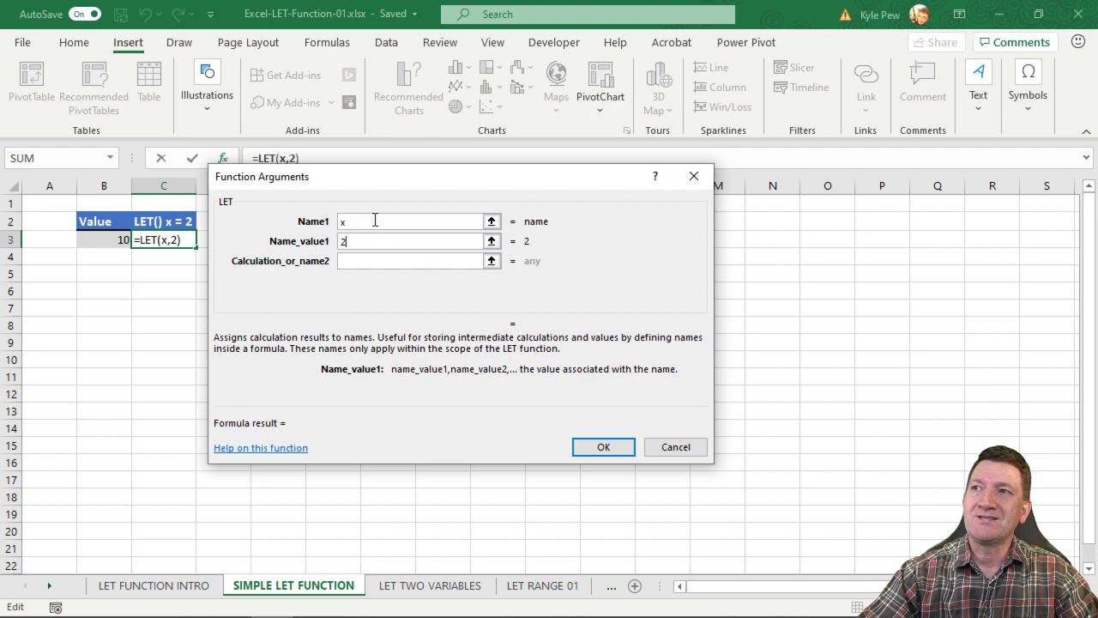
pyautogui.click(355, 260)
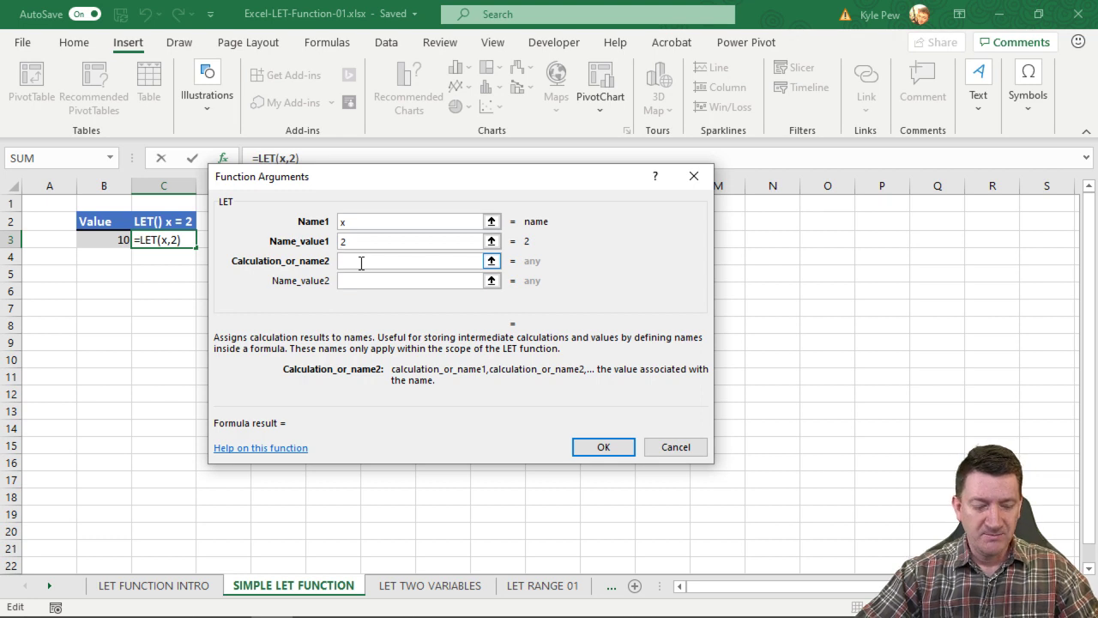
pyautogui.write('x+10')
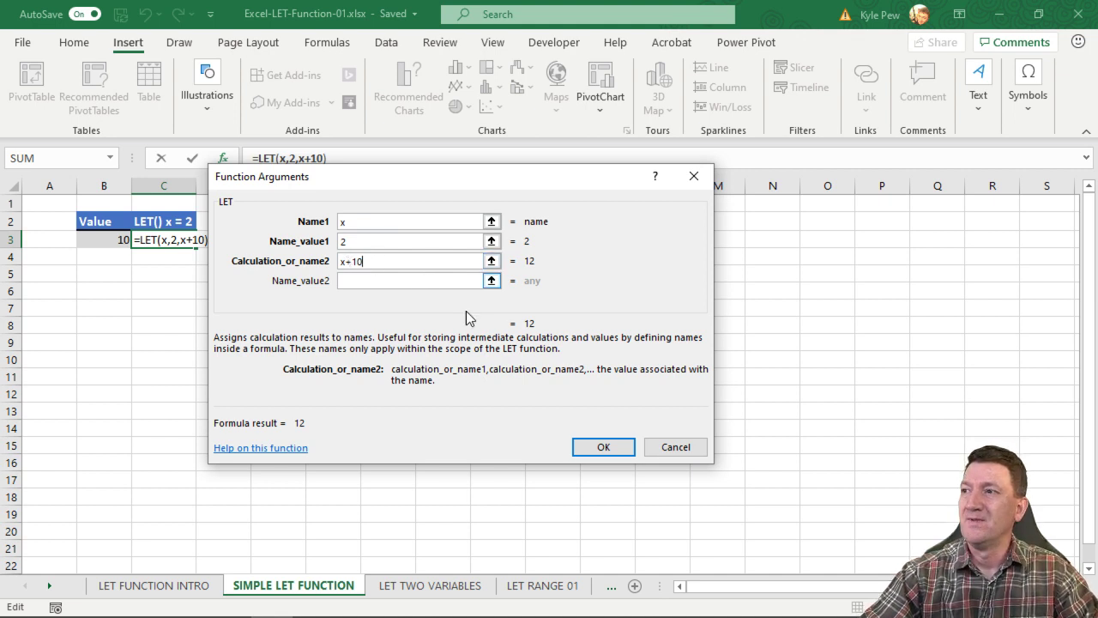
pyautogui.click(600, 447)
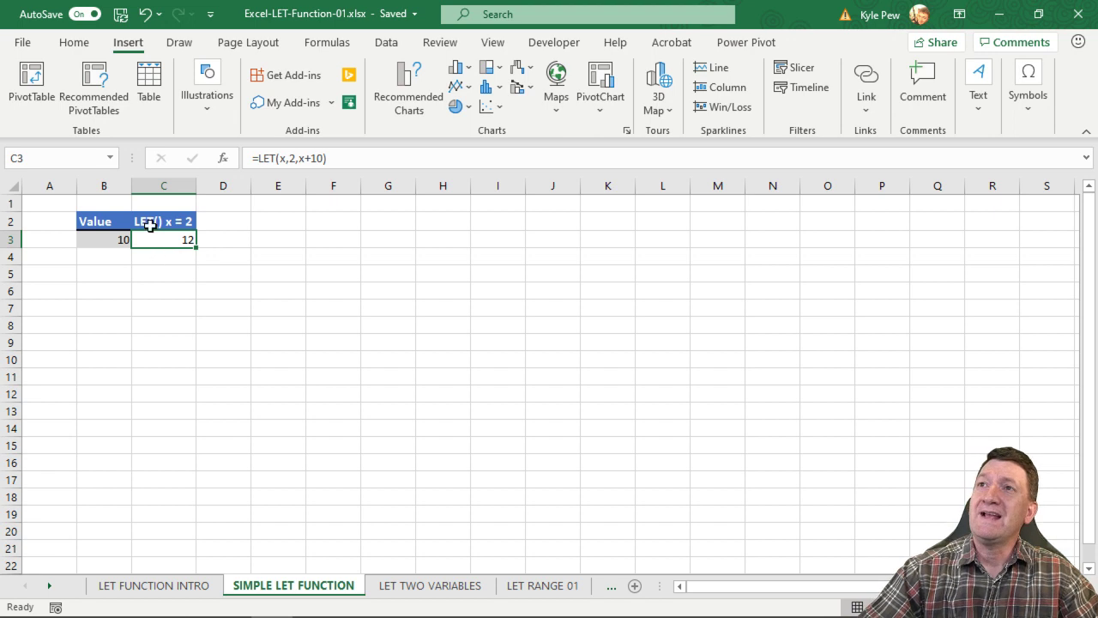
# Step: Run Evaluate Formula on the LET formula in C3 one stage at a time through to its final result, and close the evaluation
pyautogui.click(74, 43)
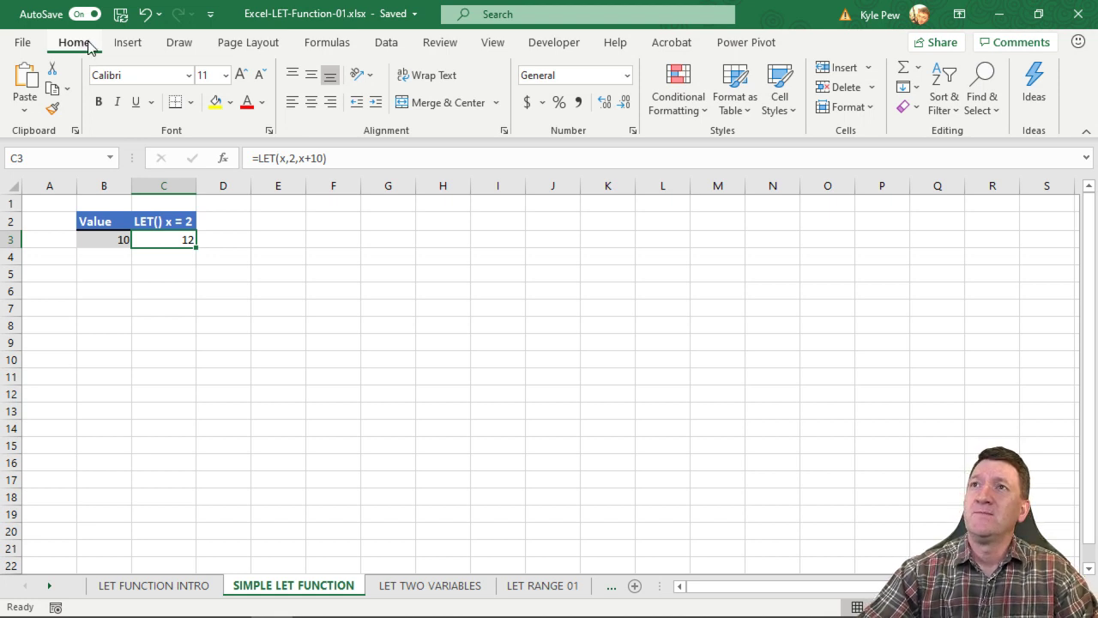
pyautogui.click(351, 50)
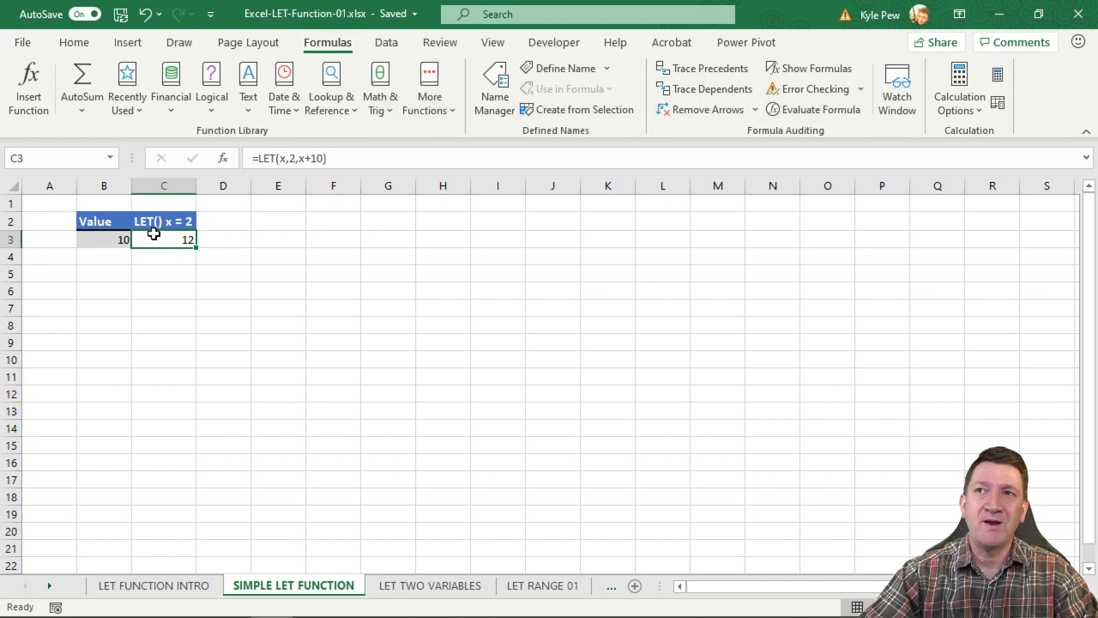
pyautogui.click(802, 112)
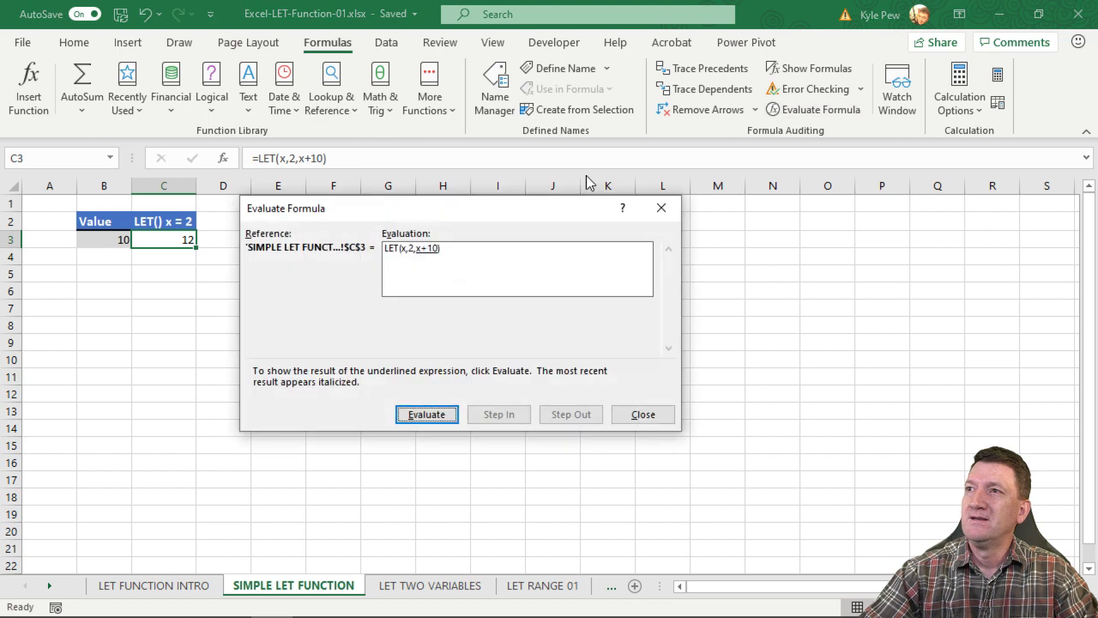
pyautogui.moveTo(426, 204); pyautogui.dragTo(387, 226)
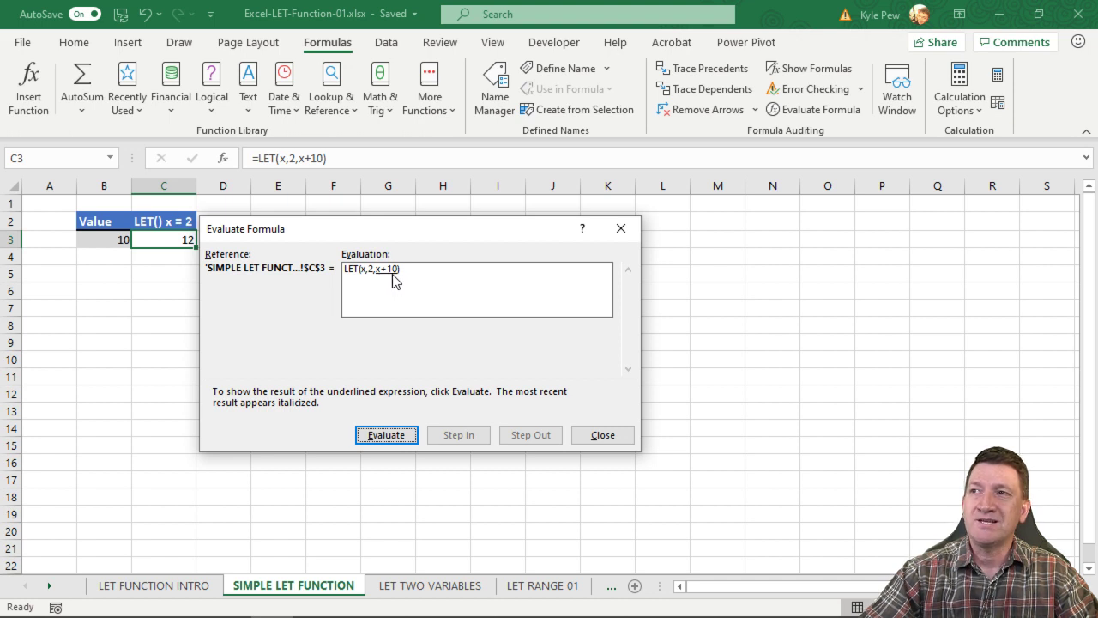
pyautogui.click(401, 440)
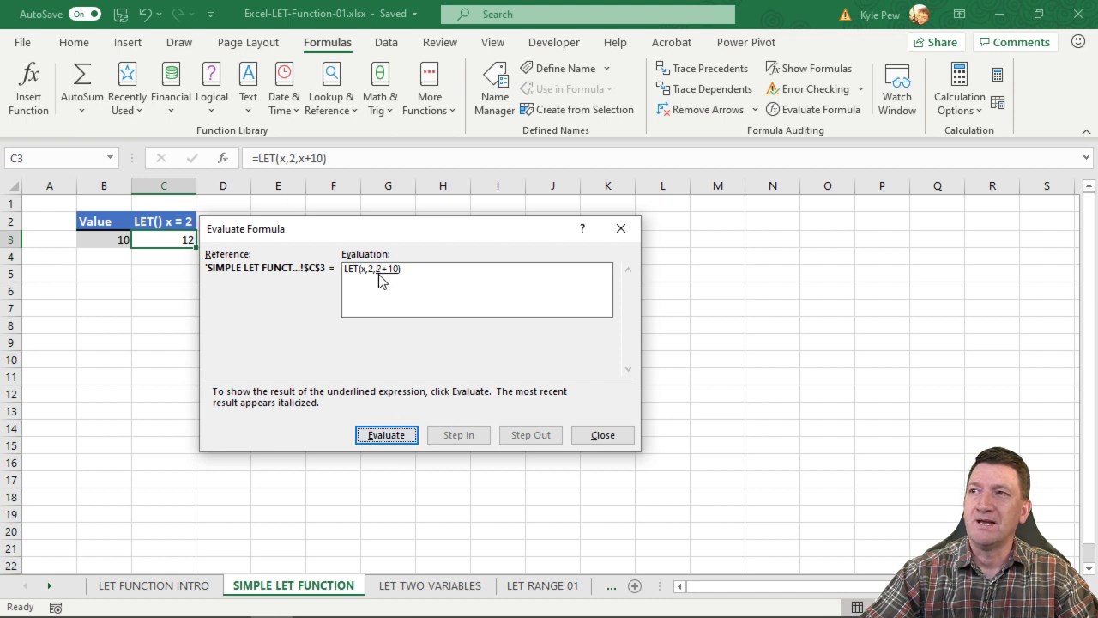
pyautogui.click(385, 439)
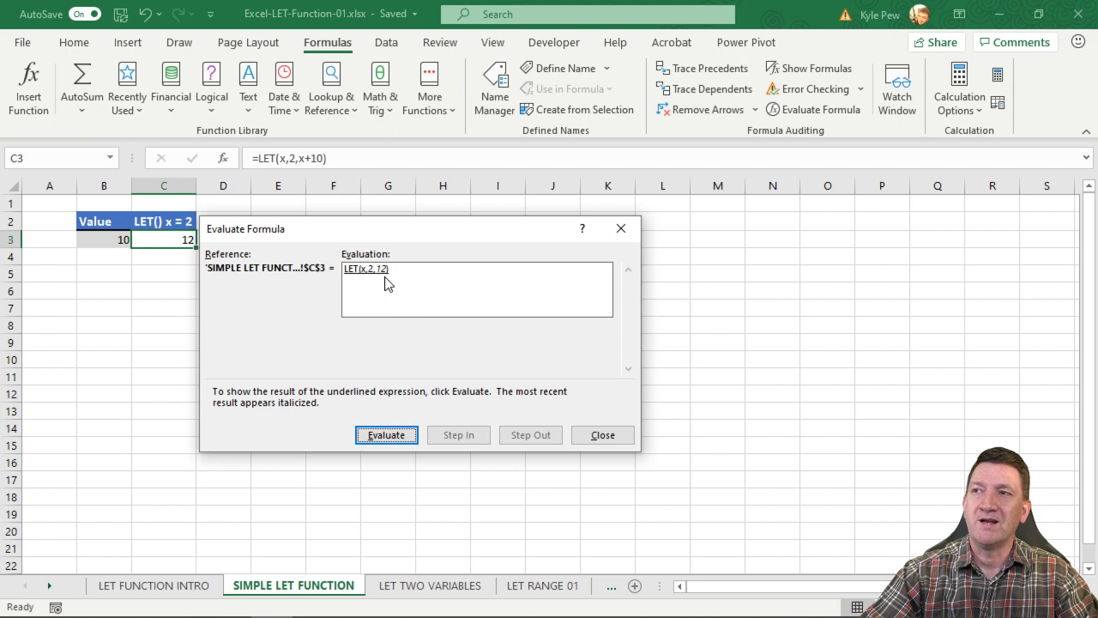
pyautogui.click(385, 436)
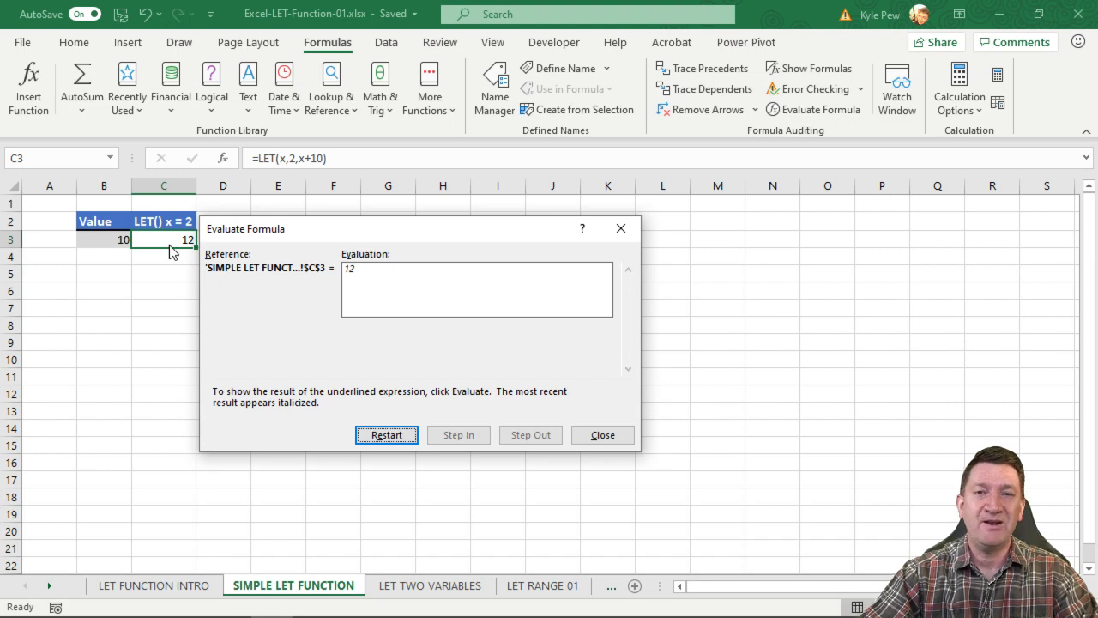
pyautogui.click(602, 435)
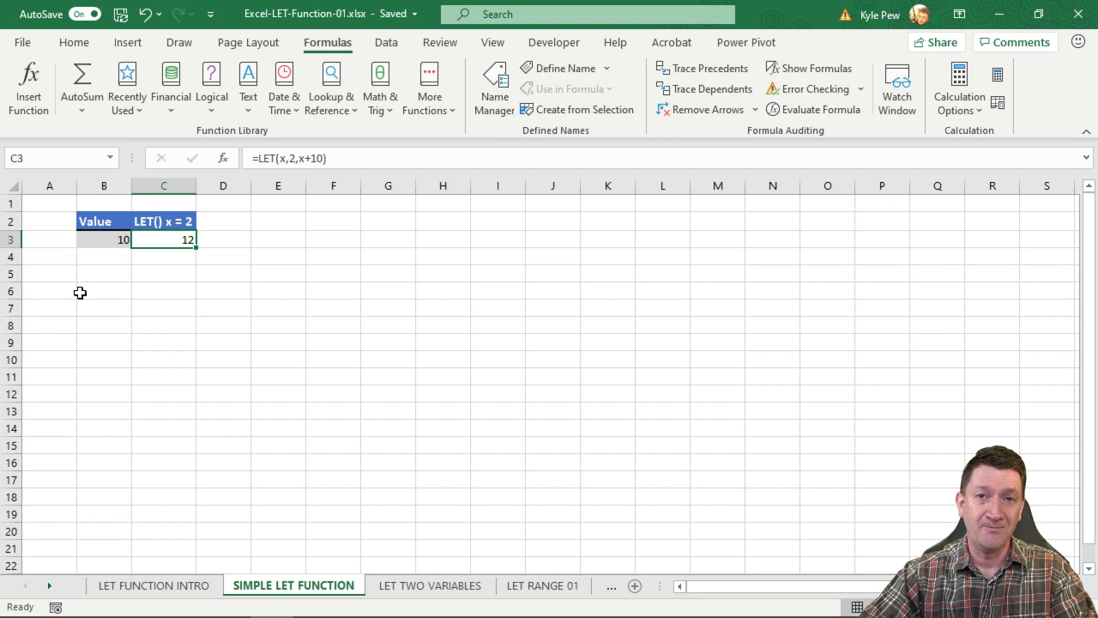
# Step: Start a LET formula in C3 of the LET TWO VARIABLES sheet through Function Arguments, defining name x with value 2
pyautogui.click(418, 588)
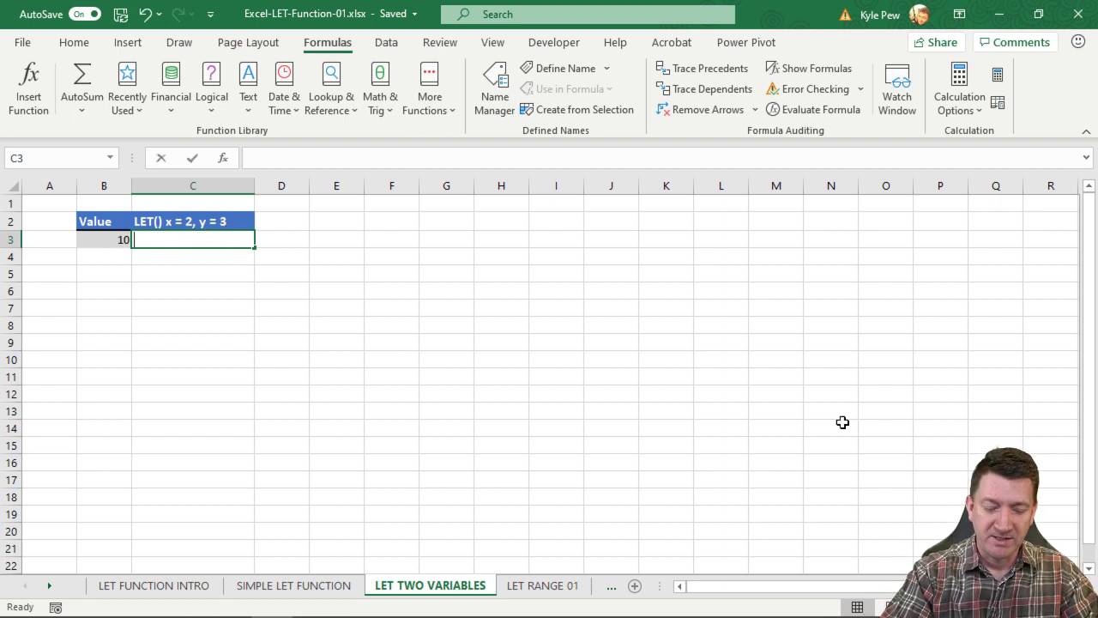
pyautogui.write('=let(')
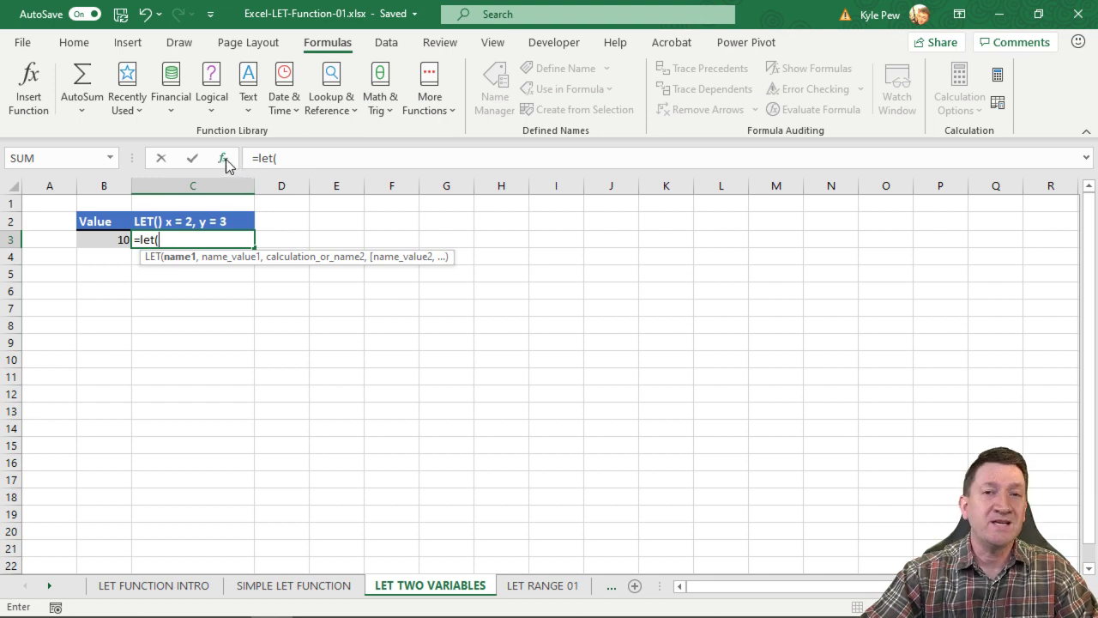
pyautogui.click(227, 163)
pyautogui.moveTo(360, 197); pyautogui.dragTo(441, 198)
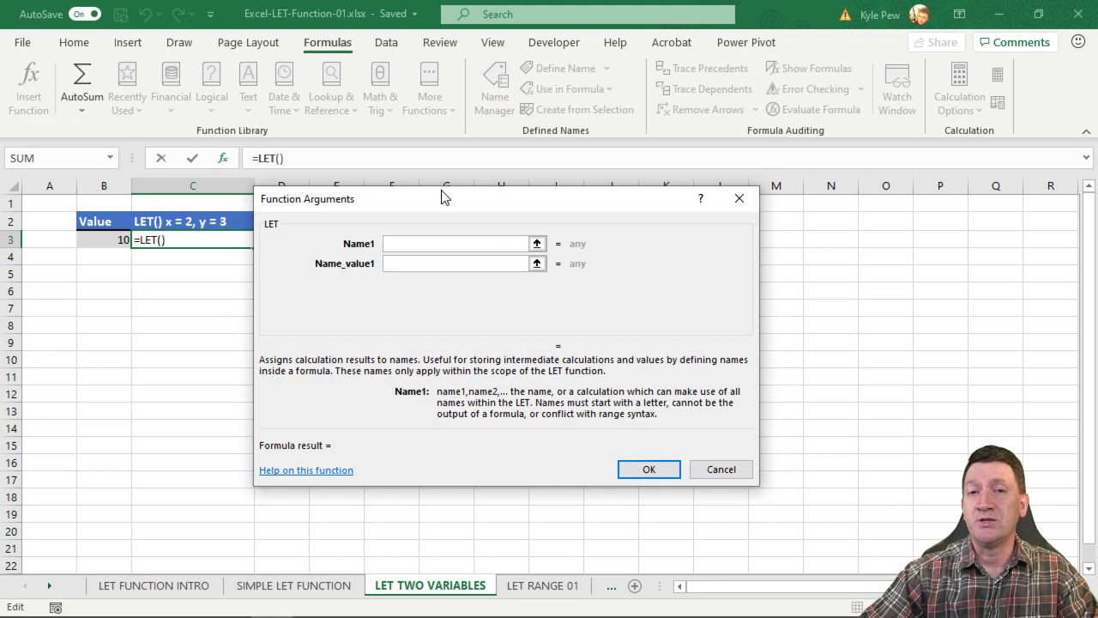
pyautogui.write('x')
pyautogui.click(399, 263)
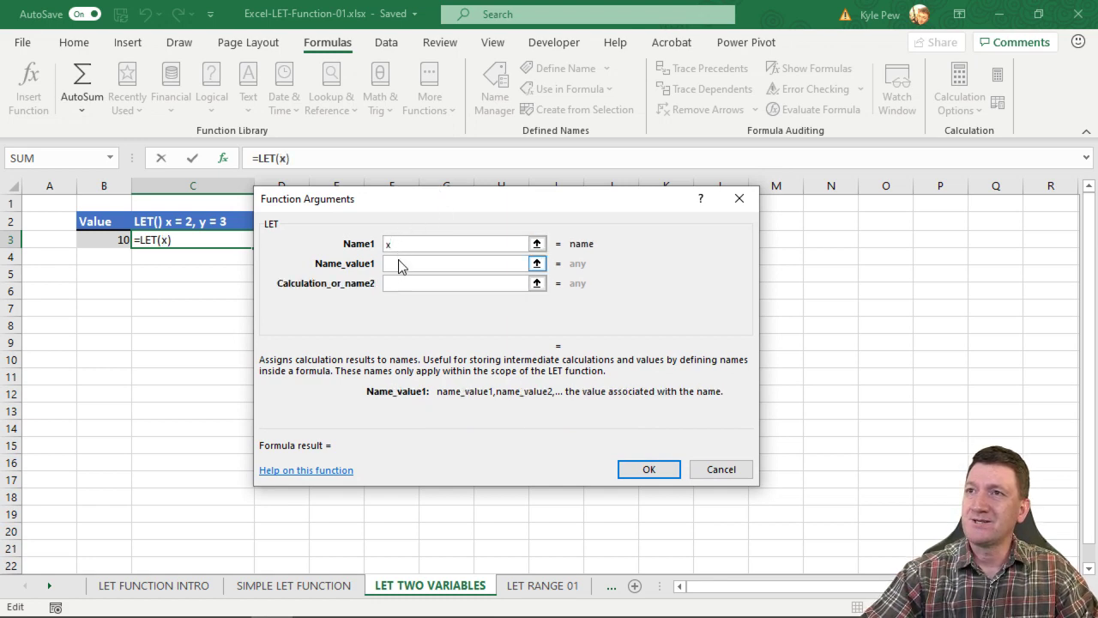
pyautogui.write('2')
# Step: Add the second name y with value 3 and the calculation x+y to the LET arguments, and confirm the formula
pyautogui.click(399, 283)
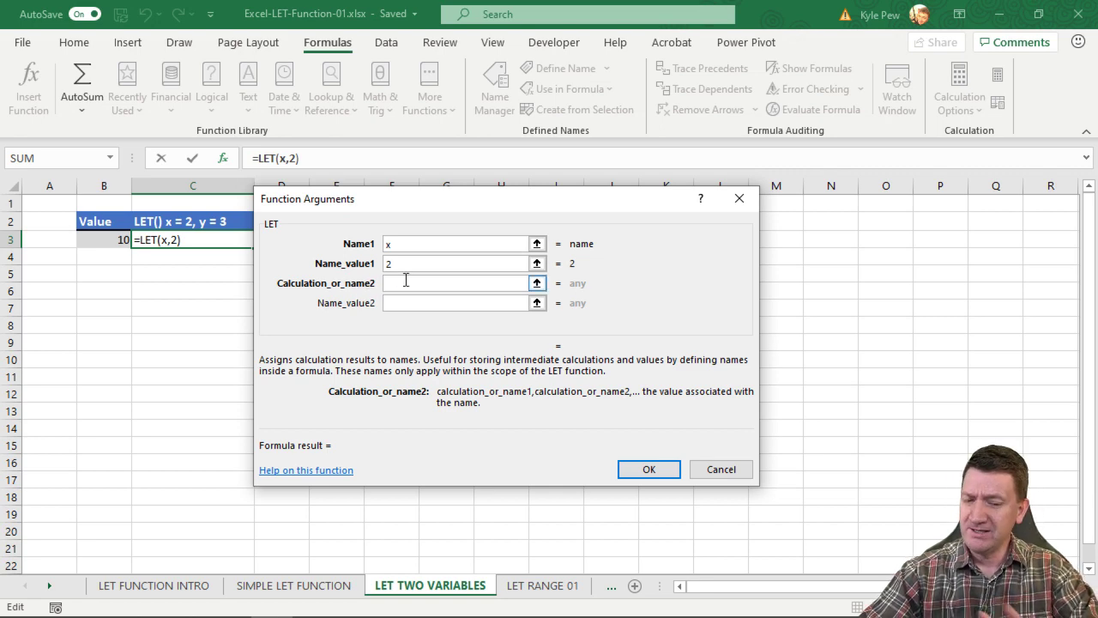
pyautogui.write('y')
pyautogui.click(404, 300)
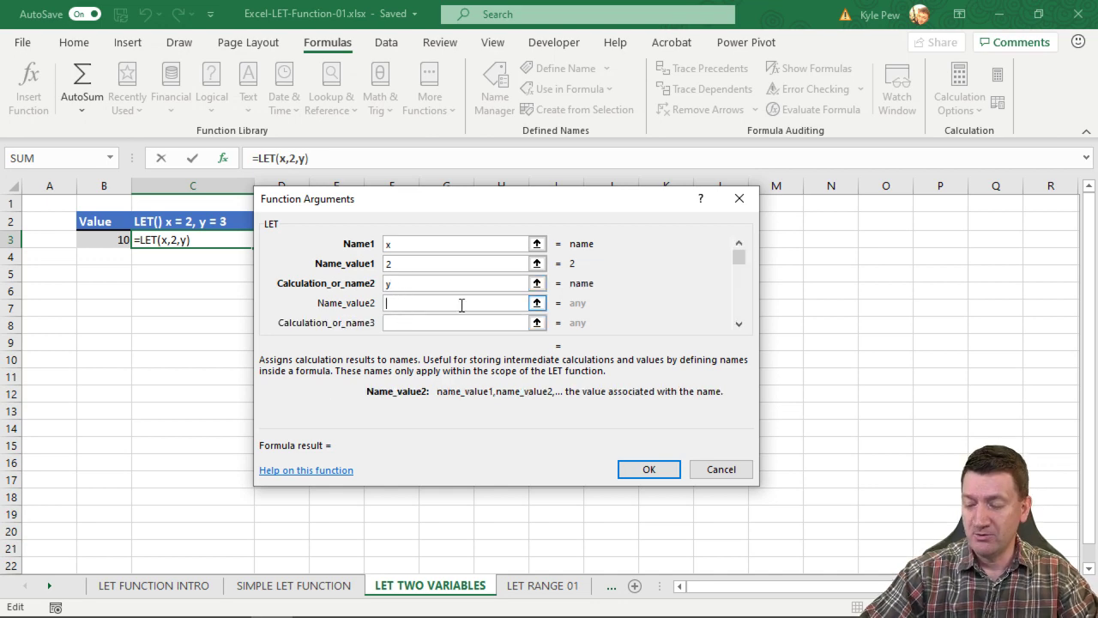
pyautogui.write('3')
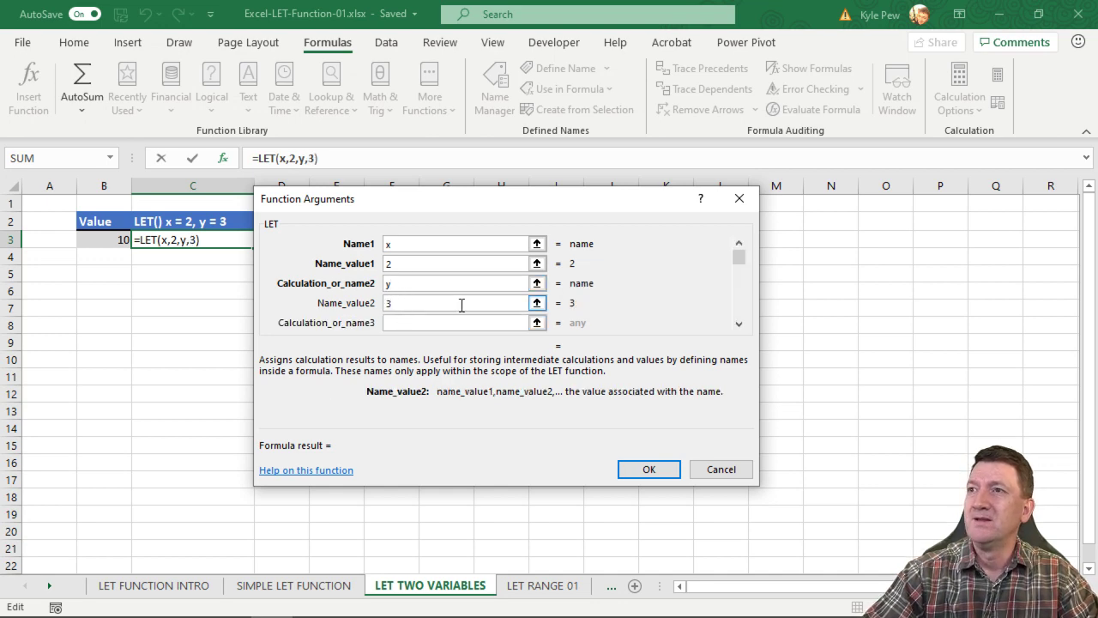
pyautogui.click(396, 321)
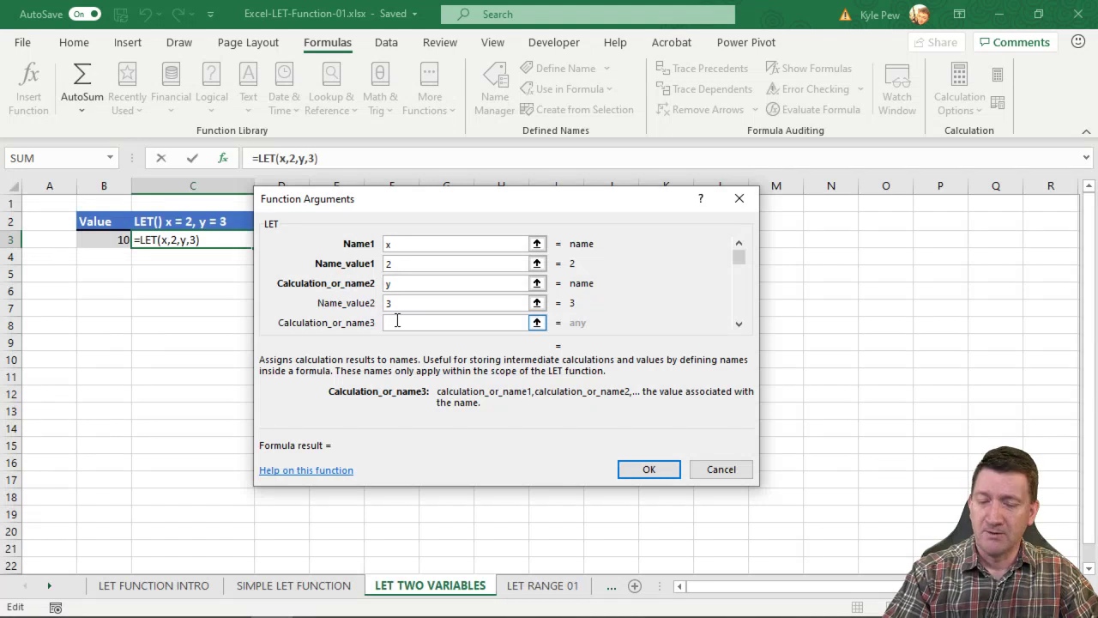
pyautogui.write('x+')
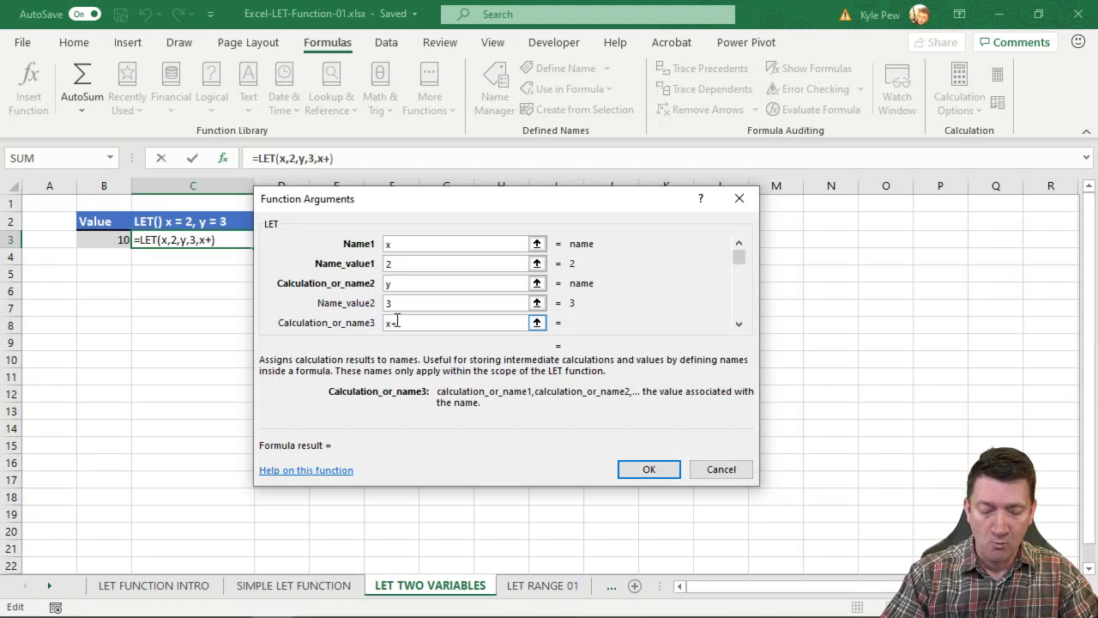
pyautogui.write('y')
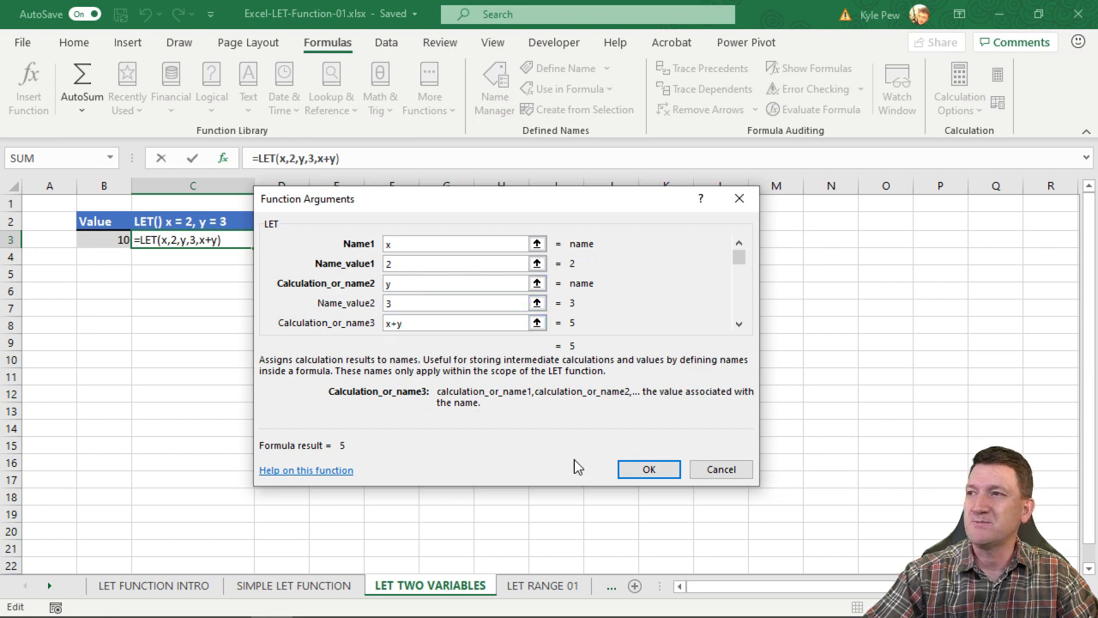
pyautogui.click(643, 472)
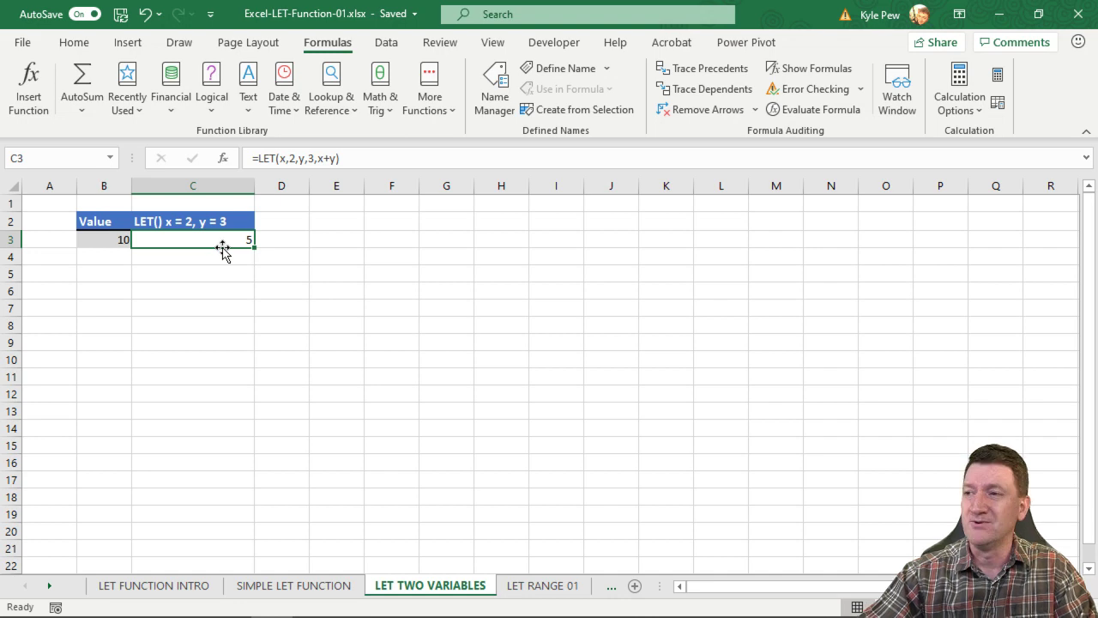
# Step: On the LET RANGE 01 sheet, enter =MIN(B4:B8) in B10 to get the lowest Week 1 sales, and select that cell
pyautogui.click(525, 592)
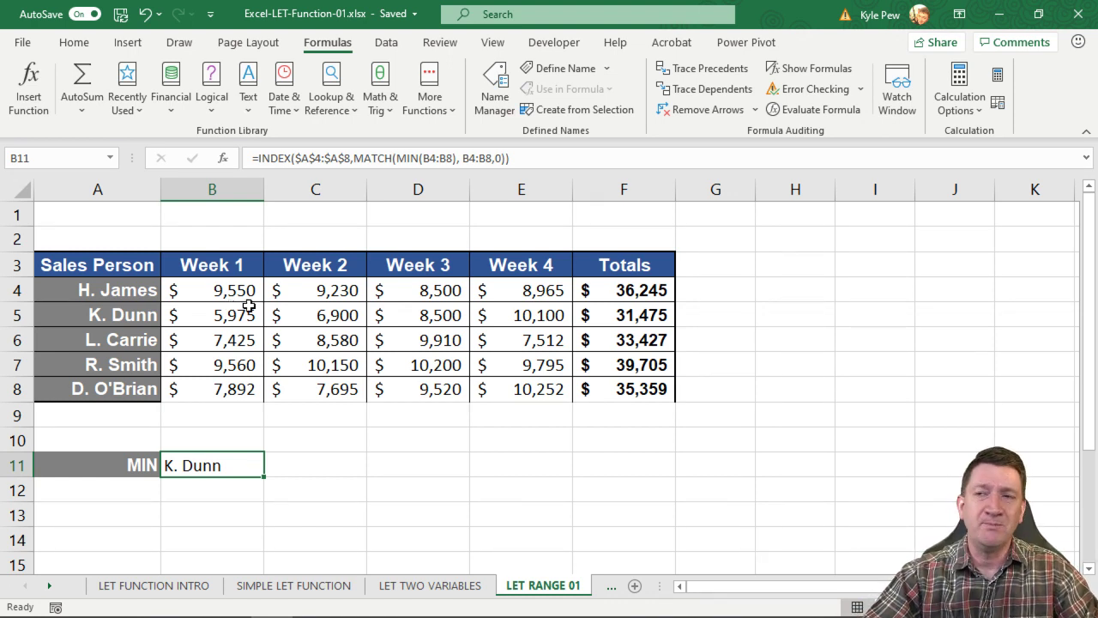
pyautogui.click(187, 429)
pyautogui.write('=min(')
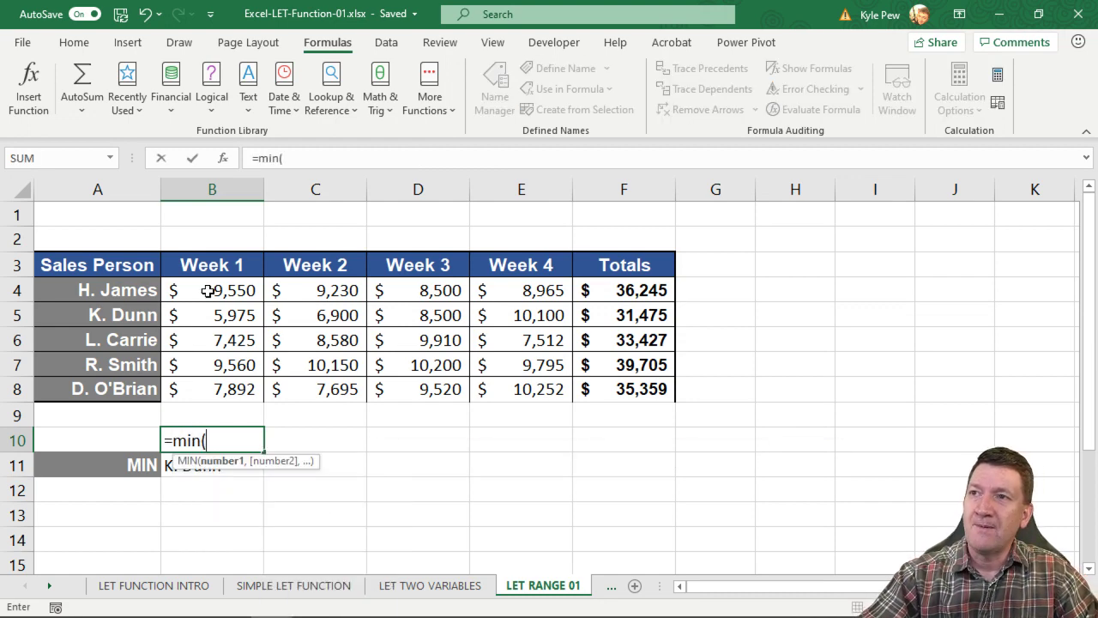
pyautogui.moveTo(207, 292); pyautogui.dragTo(205, 384)
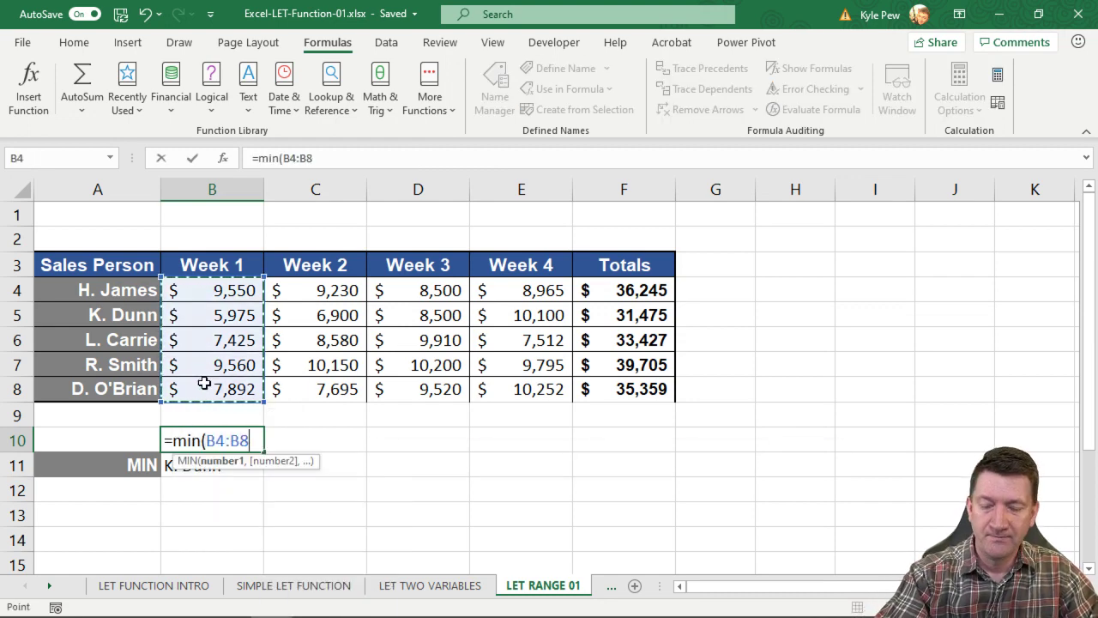
pyautogui.write(')')
pyautogui.press('Return')
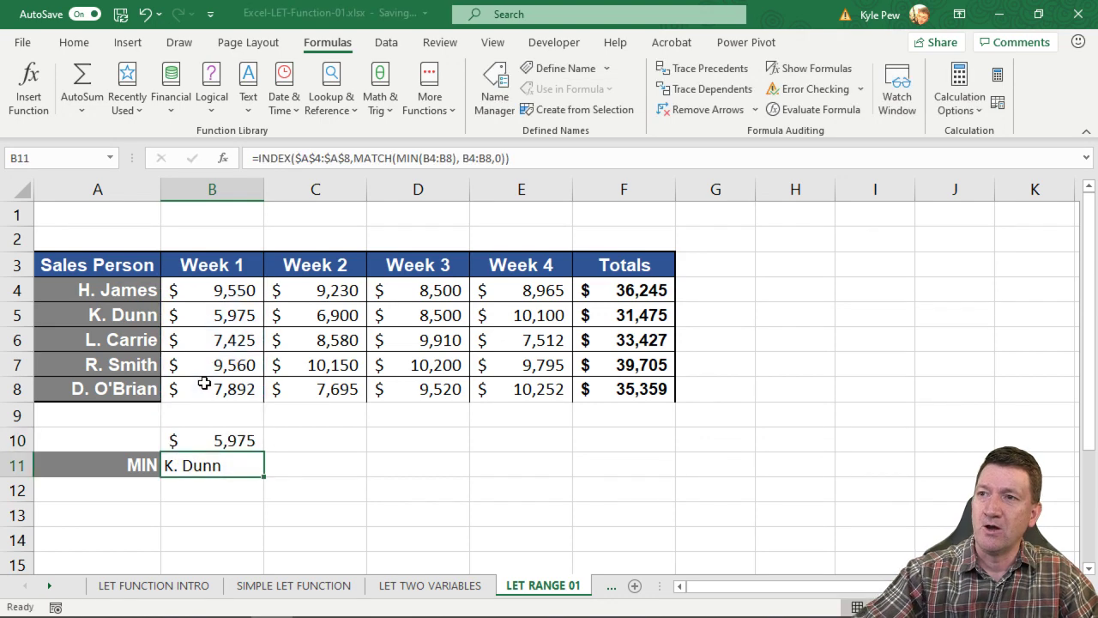
pyautogui.click(236, 440)
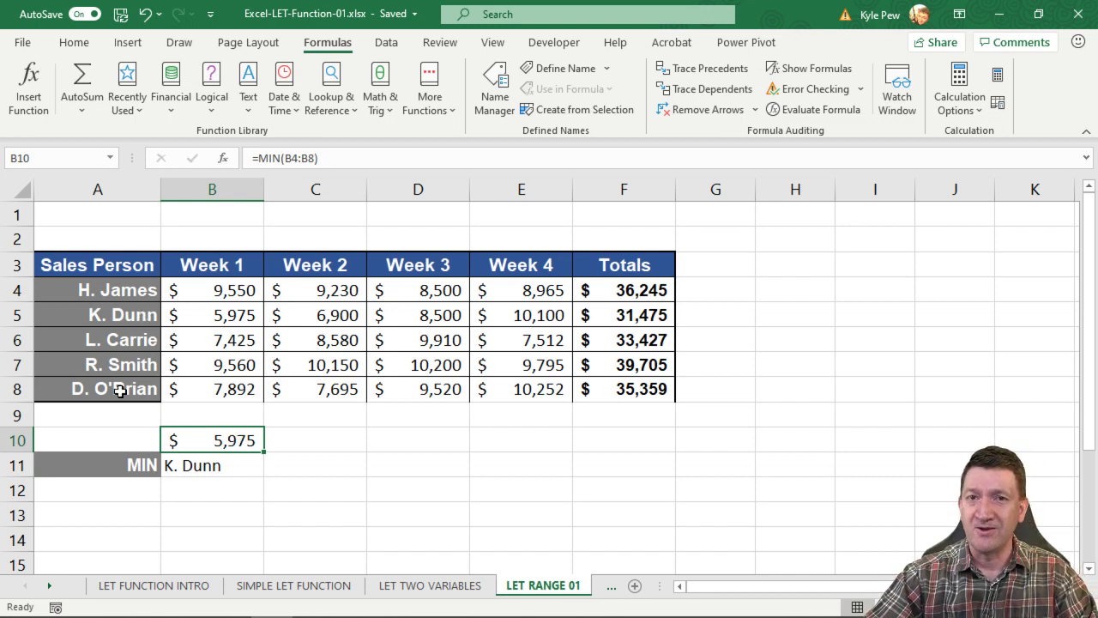
# Step: Examine the formula in B11, marking its INDEX, MATCH and MIN functions and the repeated B4:B8 range
pyautogui.click(197, 463)
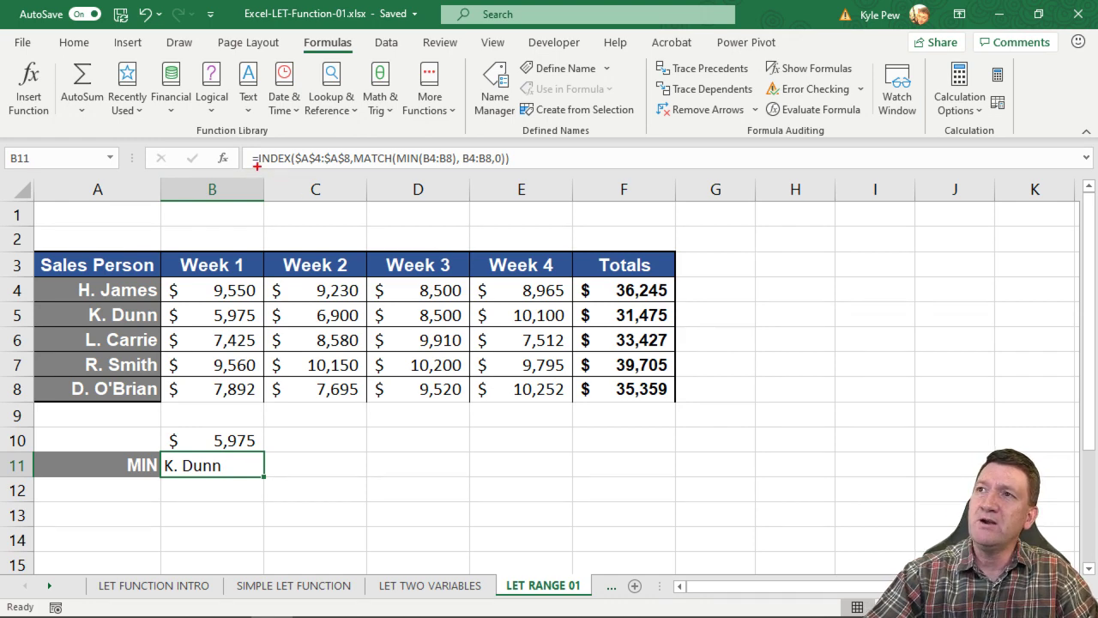
pyautogui.moveTo(253, 164); pyautogui.dragTo(290, 166)
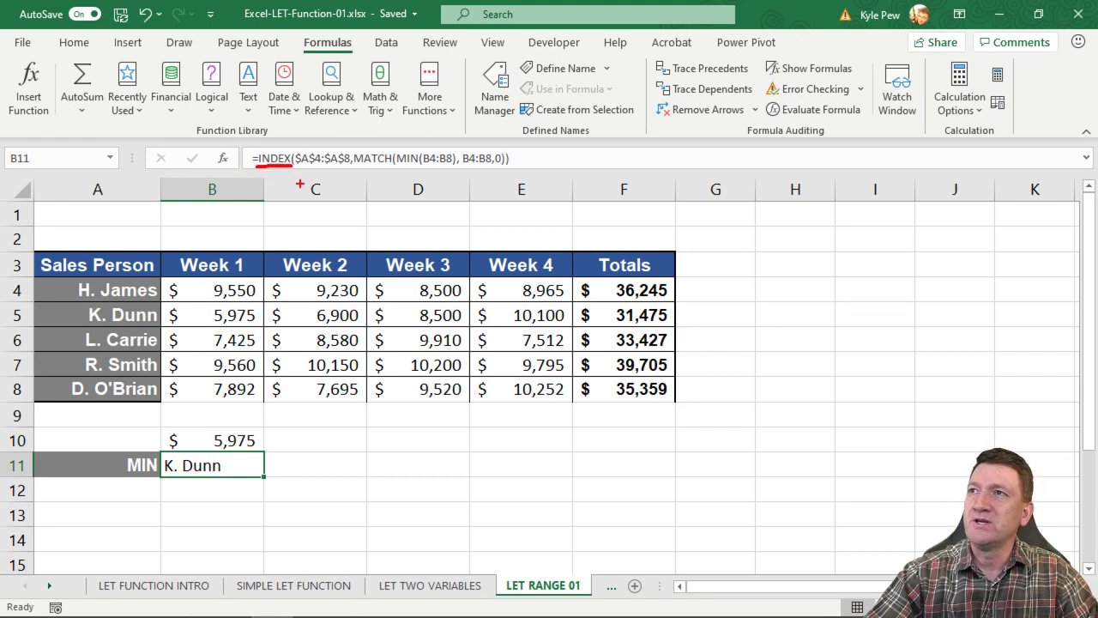
pyautogui.moveTo(355, 166); pyautogui.dragTo(418, 167)
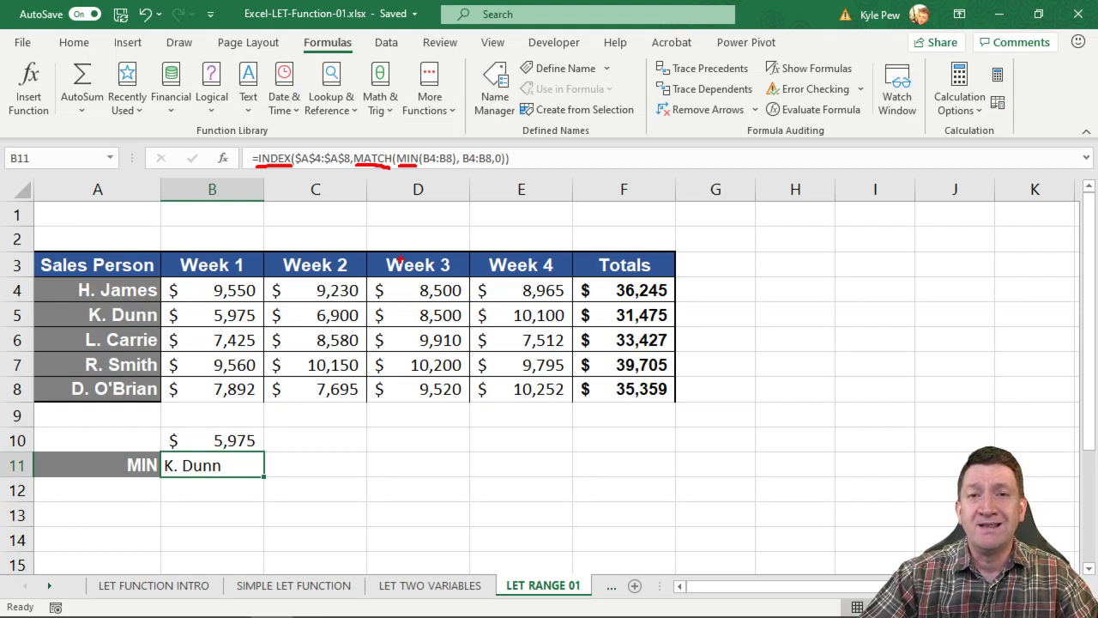
pyautogui.press('Escape')
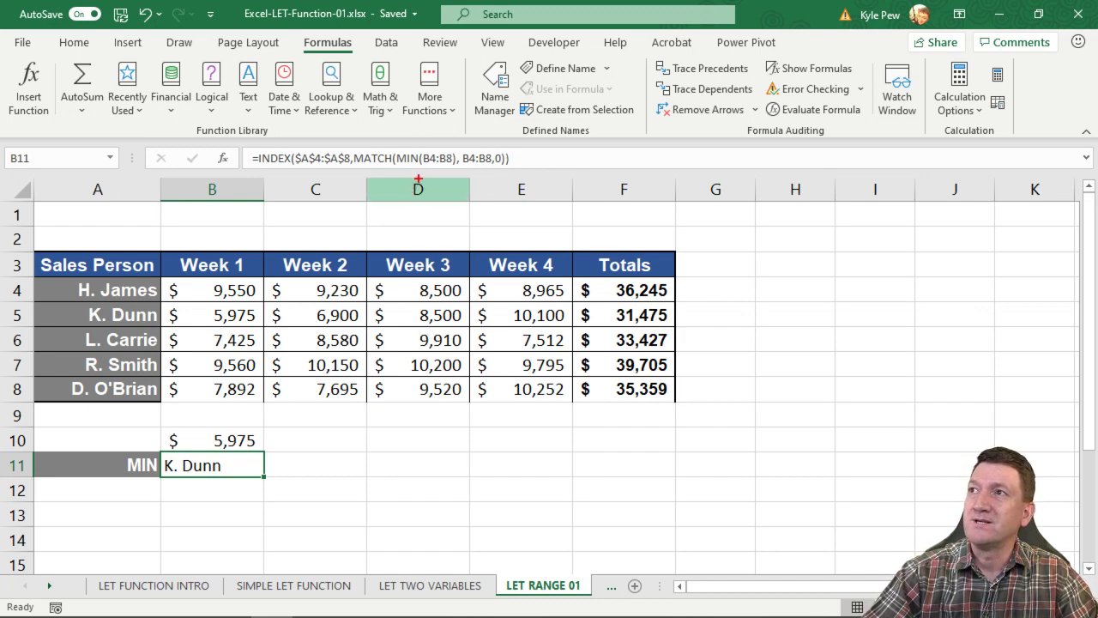
pyautogui.moveTo(423, 163); pyautogui.dragTo(491, 164)
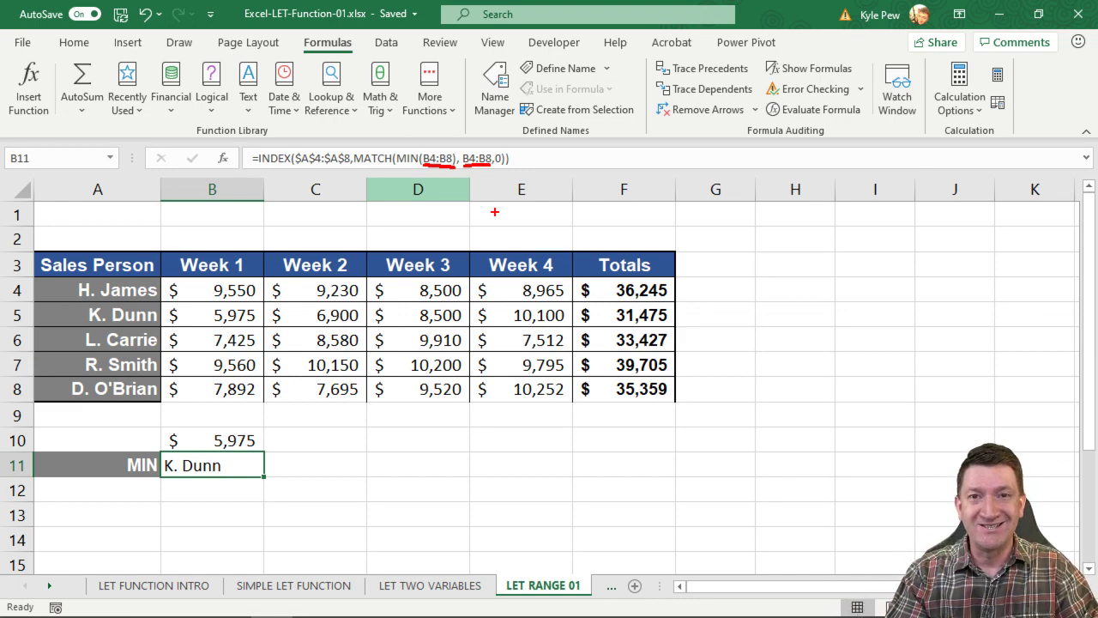
pyautogui.press('Escape')
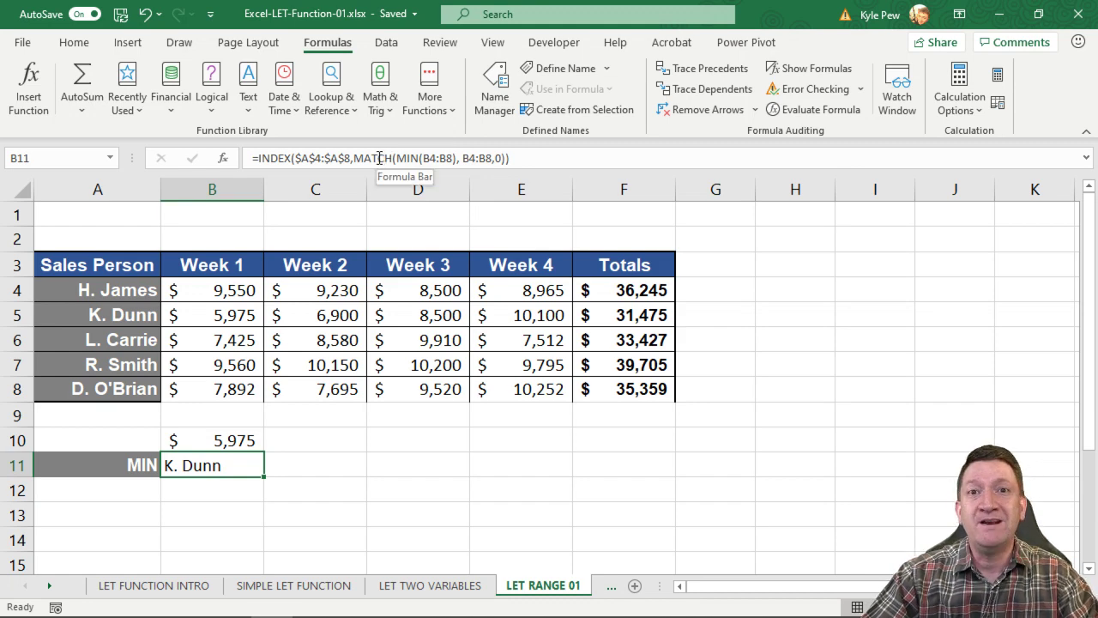
# Step: Wrap the INDEX formula in B11 in a LET function that defines the name WeekRange as B4:B8
pyautogui.click(255, 158)
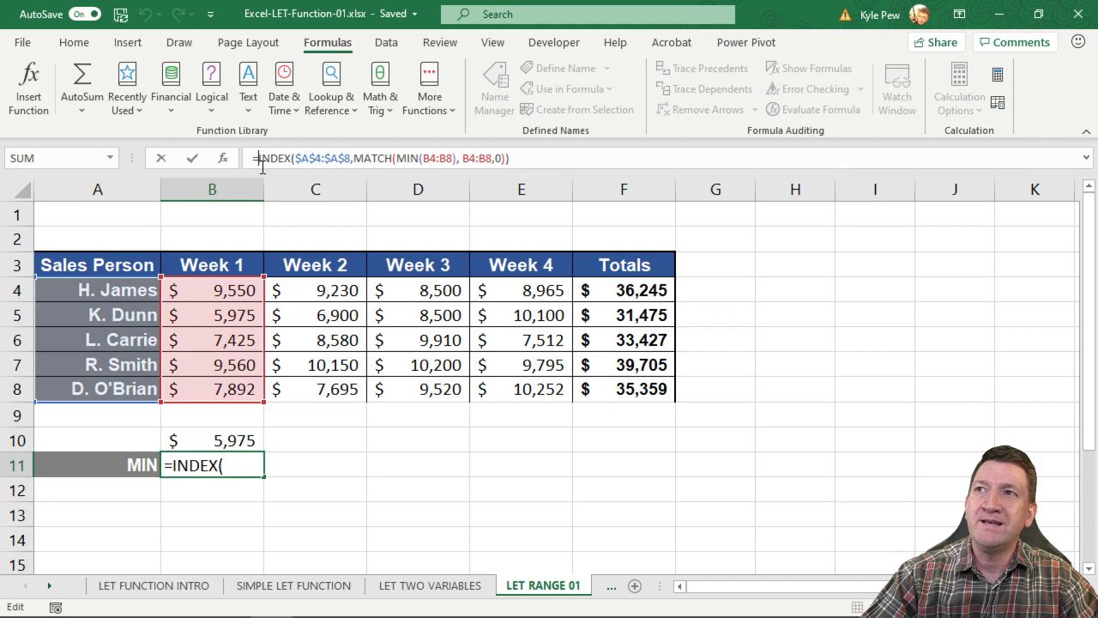
pyautogui.write('LET')
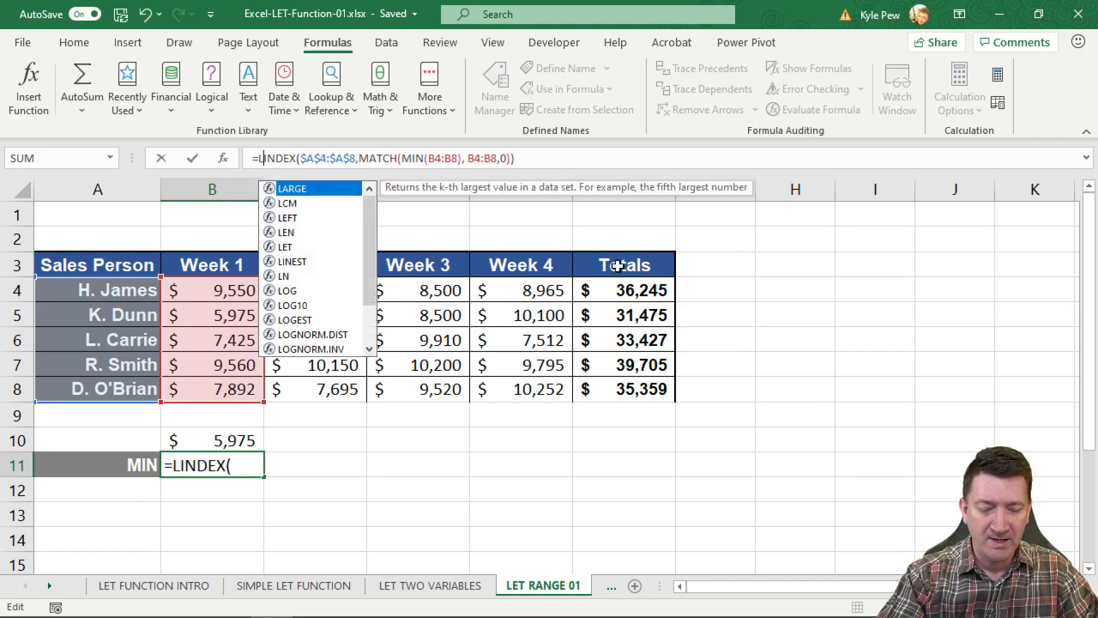
pyautogui.write('(')
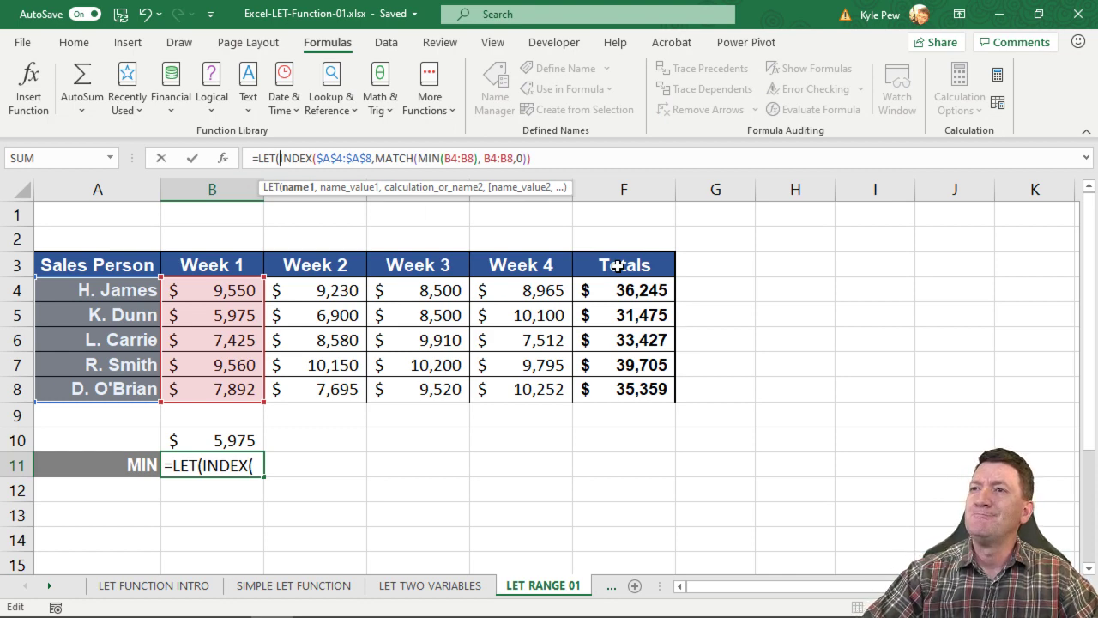
pyautogui.write('W')
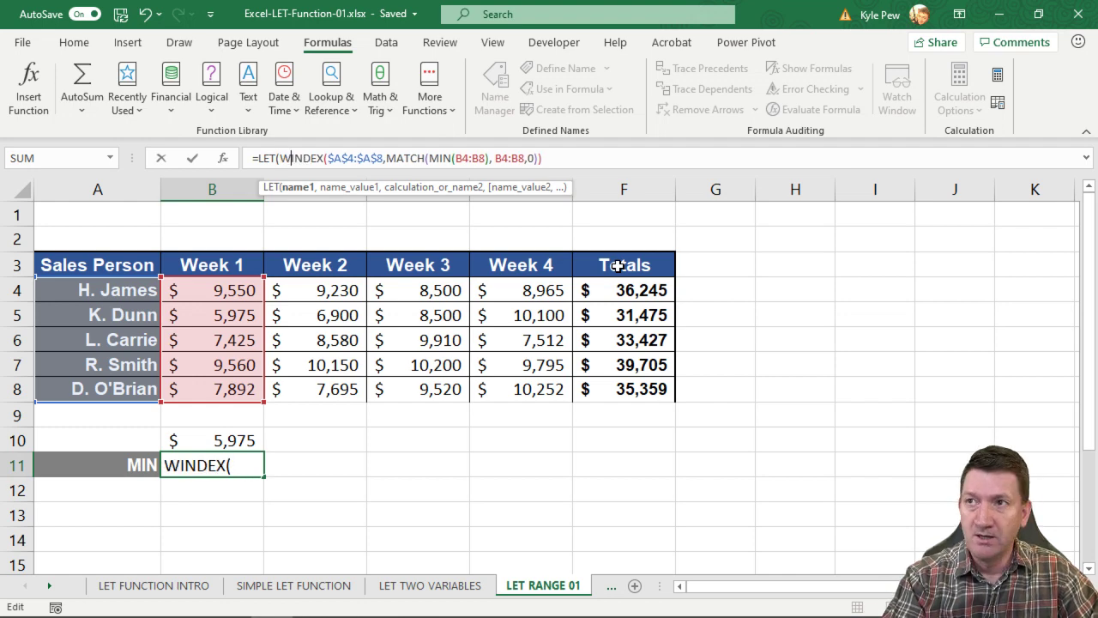
pyautogui.write('eekRange')
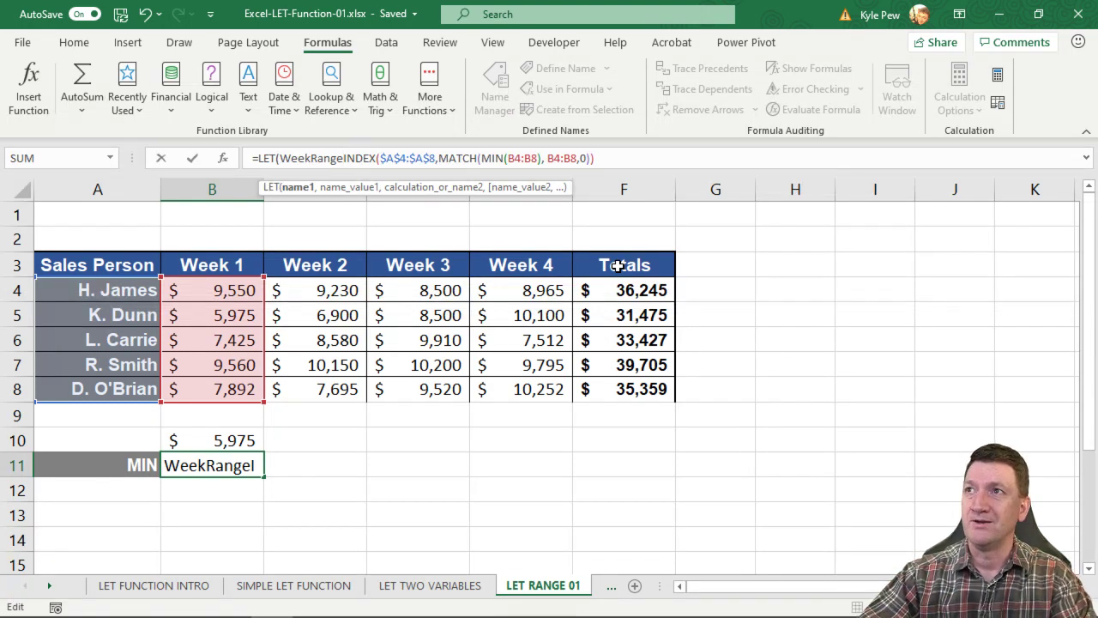
pyautogui.write(',')
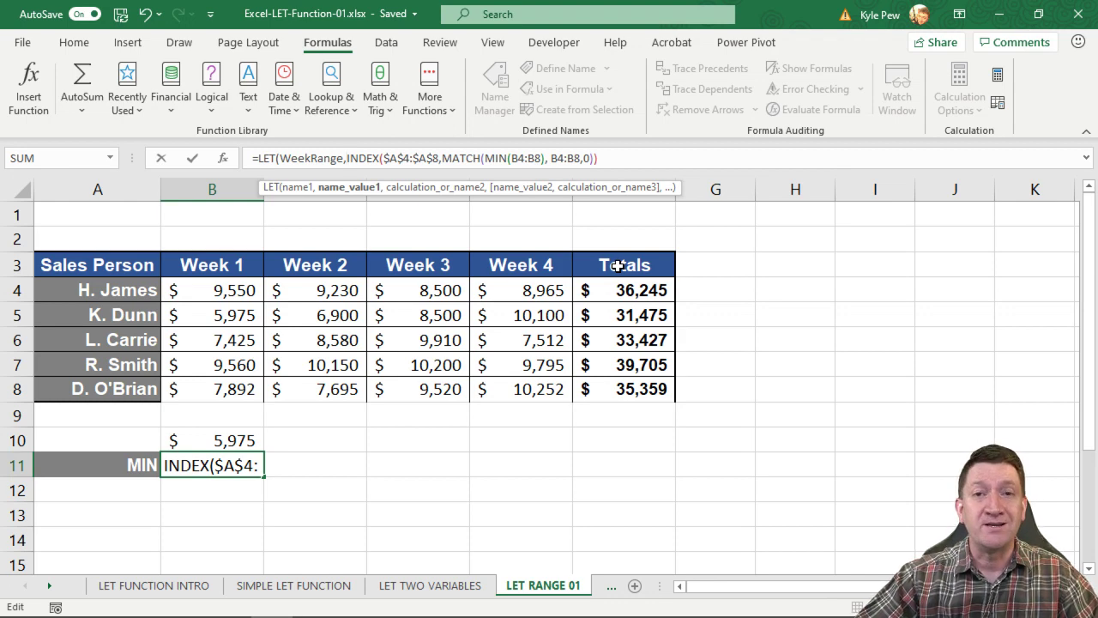
pyautogui.click(205, 294)
pyautogui.moveTo(204, 294); pyautogui.dragTo(195, 388)
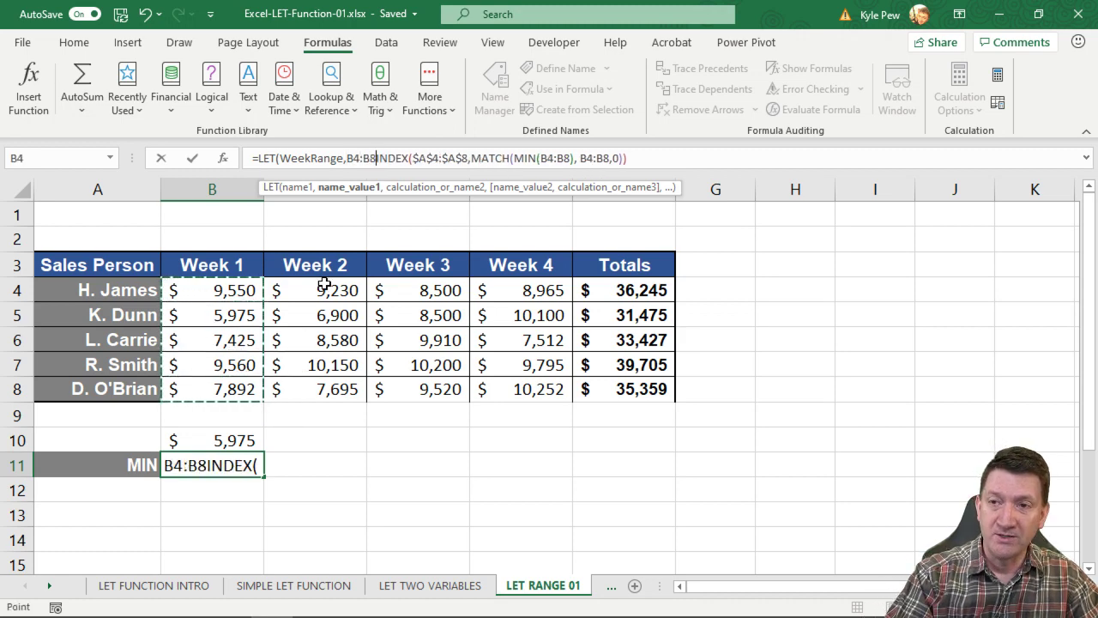
pyautogui.write(',')
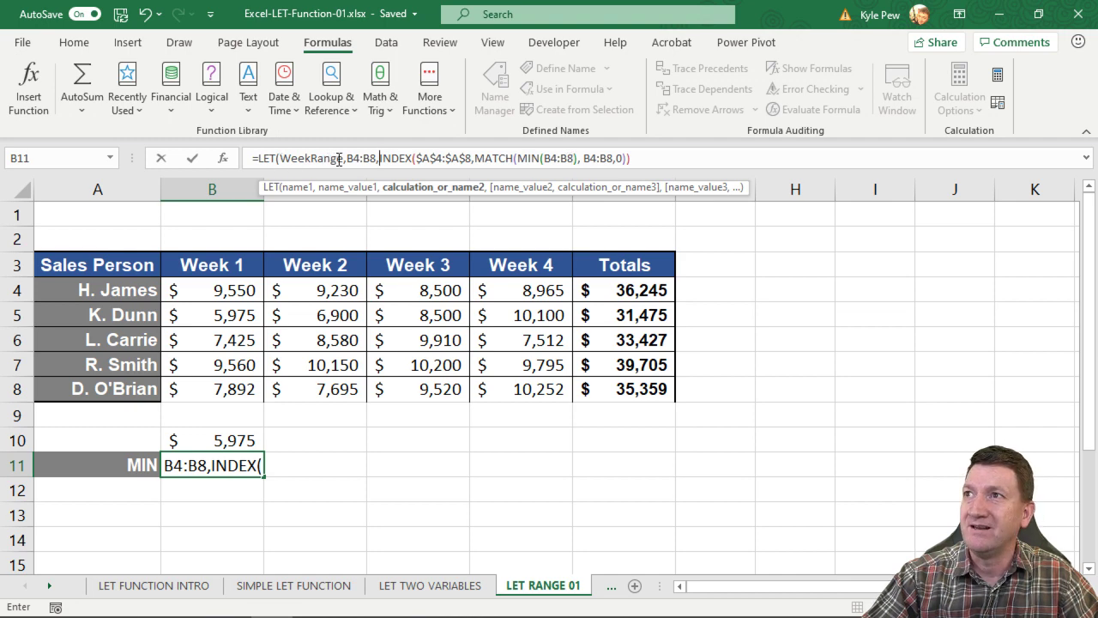
# Step: Replace both B4:B8 references inside the MATCH part with WeekRange, close the LET function and confirm the formula
pyautogui.moveTo(344, 160); pyautogui.dragTo(281, 159)
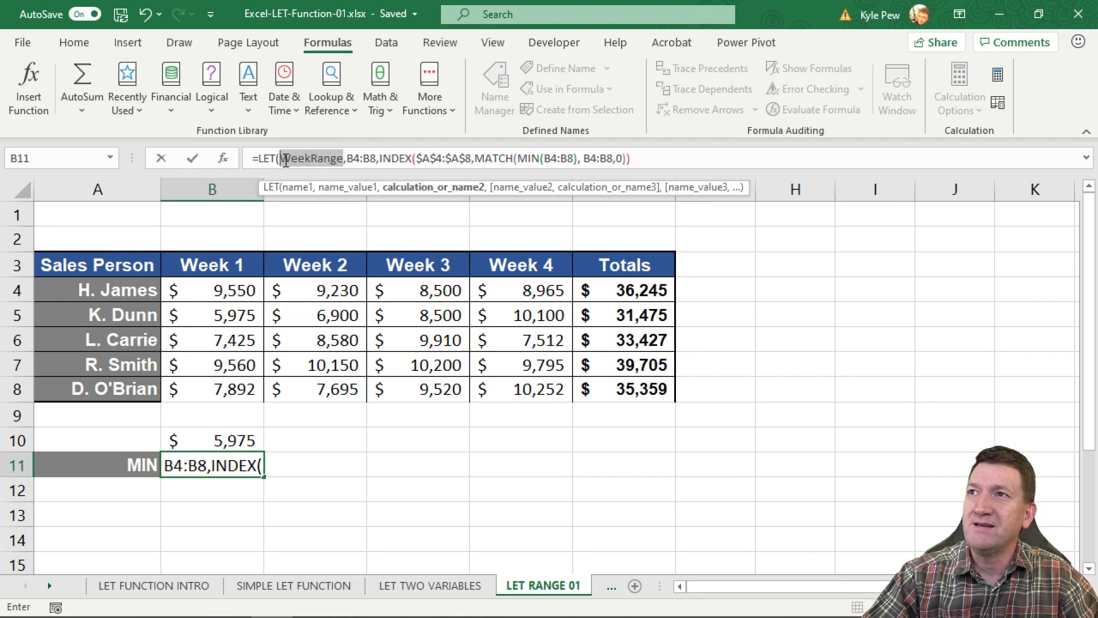
pyautogui.moveTo(573, 159); pyautogui.dragTo(544, 160)
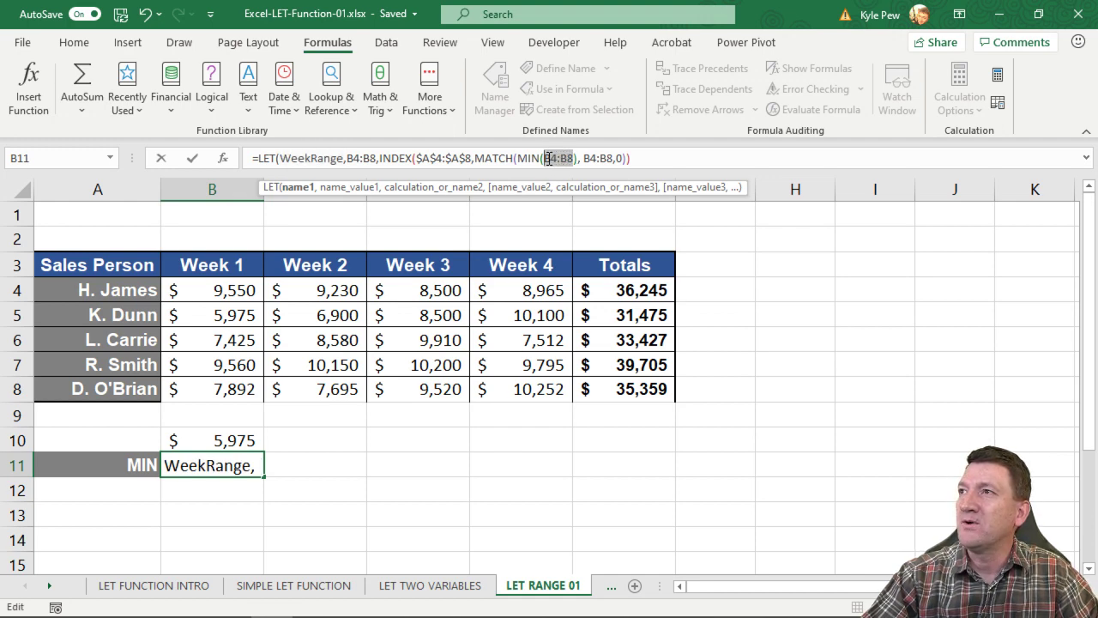
pyautogui.write('WeekRange')
pyautogui.moveTo(650, 159); pyautogui.dragTo(621, 160)
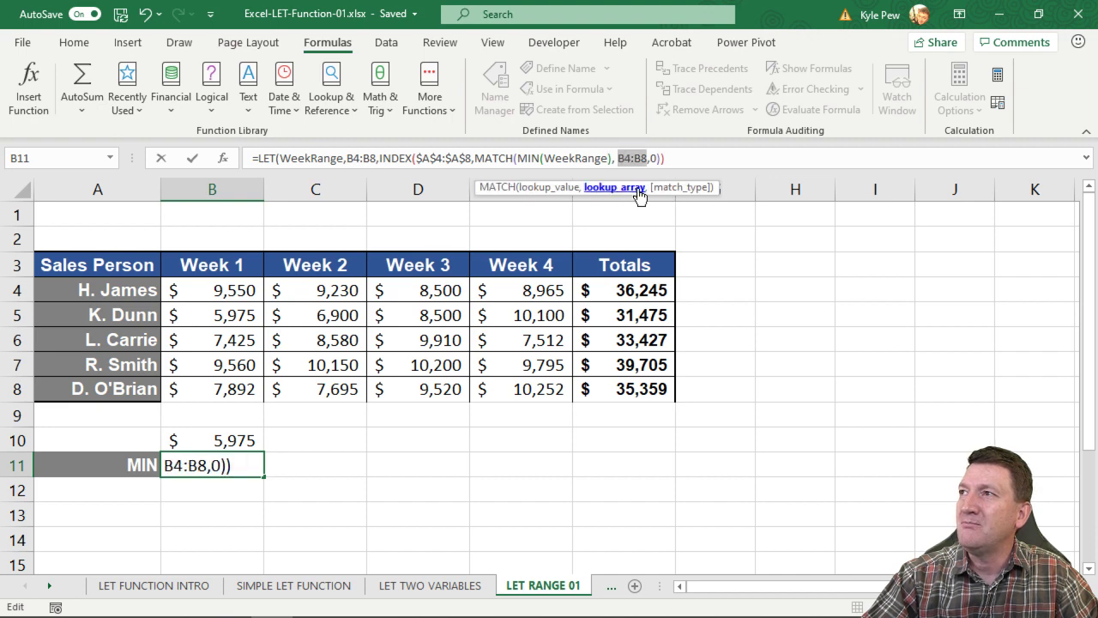
pyautogui.write('WeekRange')
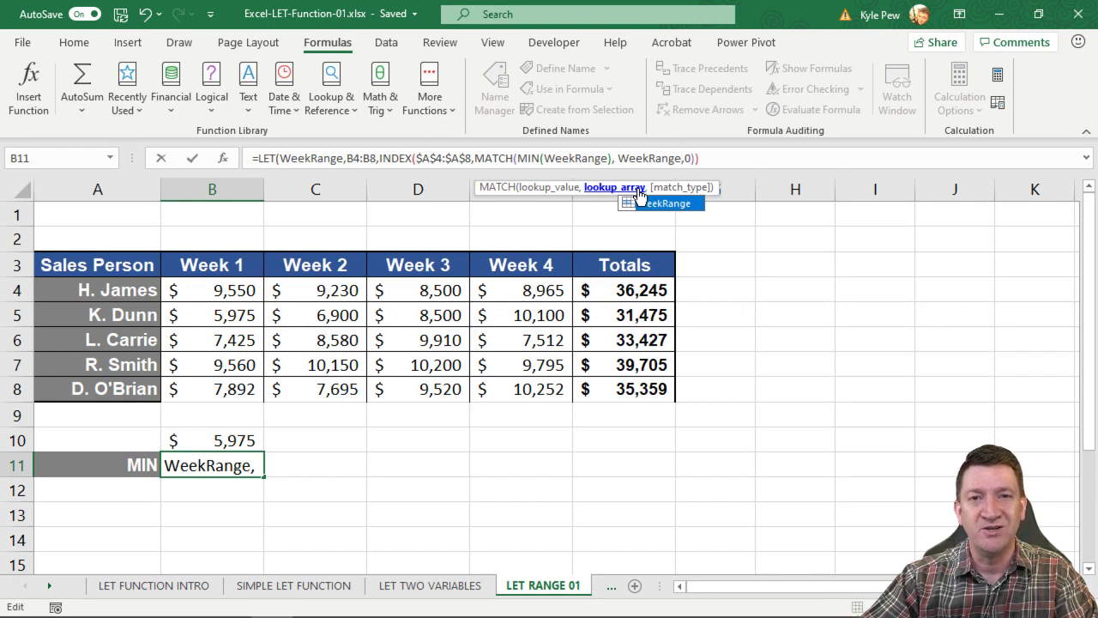
pyautogui.write('0))')
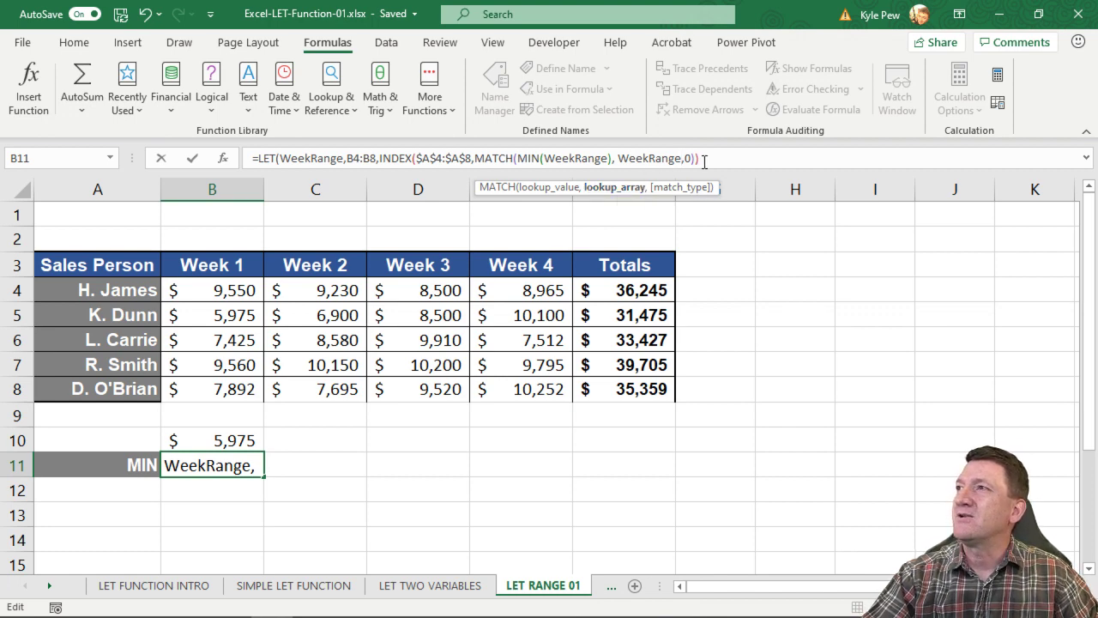
pyautogui.write(')')
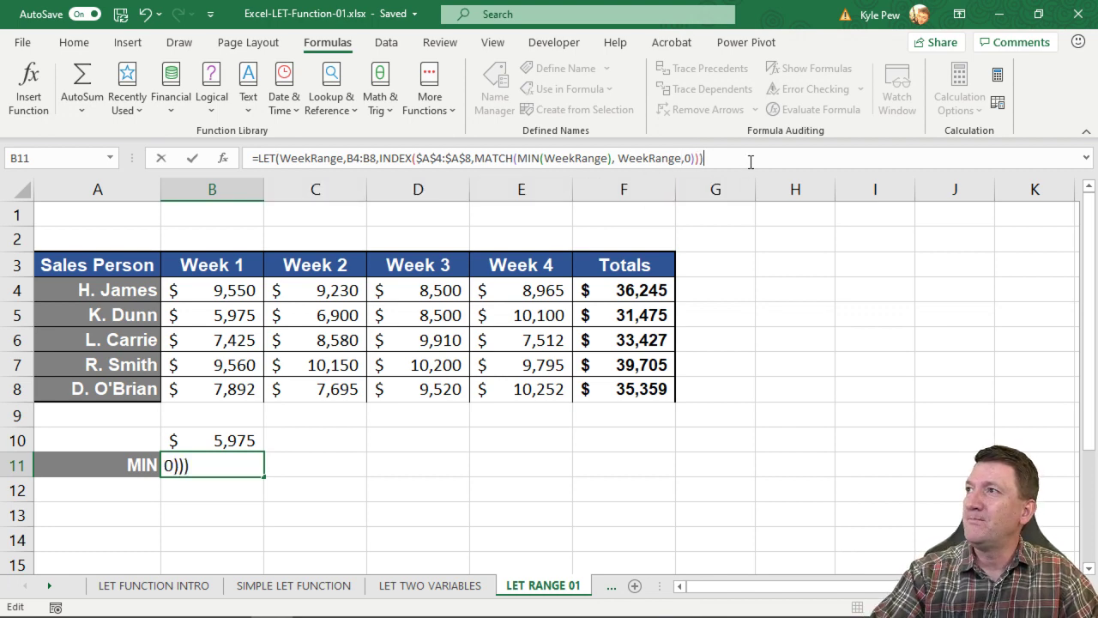
pyautogui.press('Return')
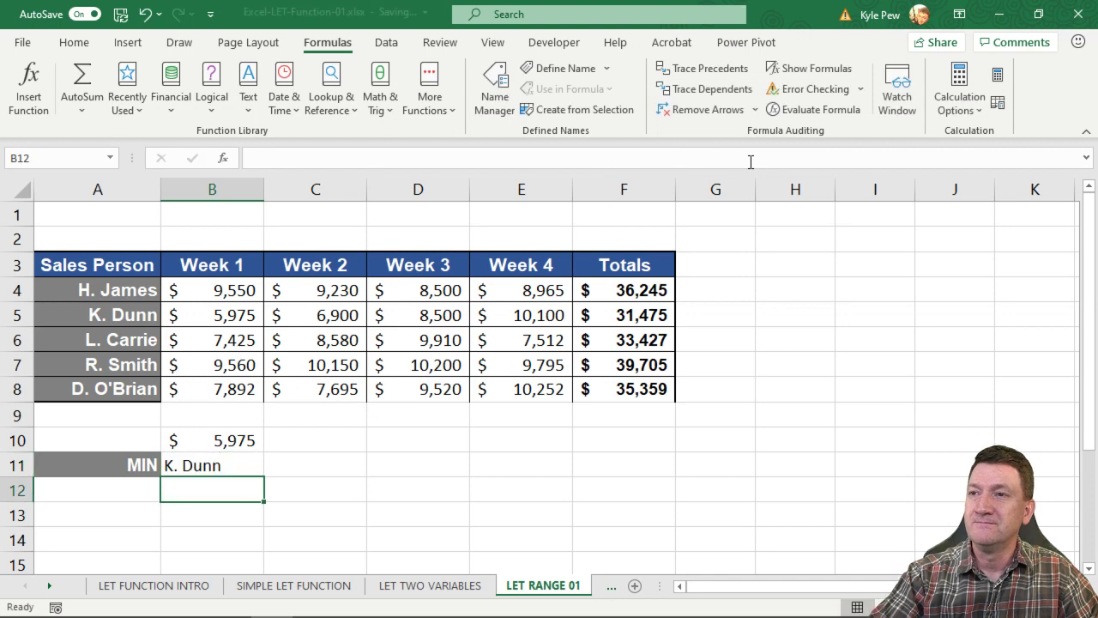
# Step: Fill the LET formula from B11 across to E11 and check the range used in each copied formula
pyautogui.click(240, 464)
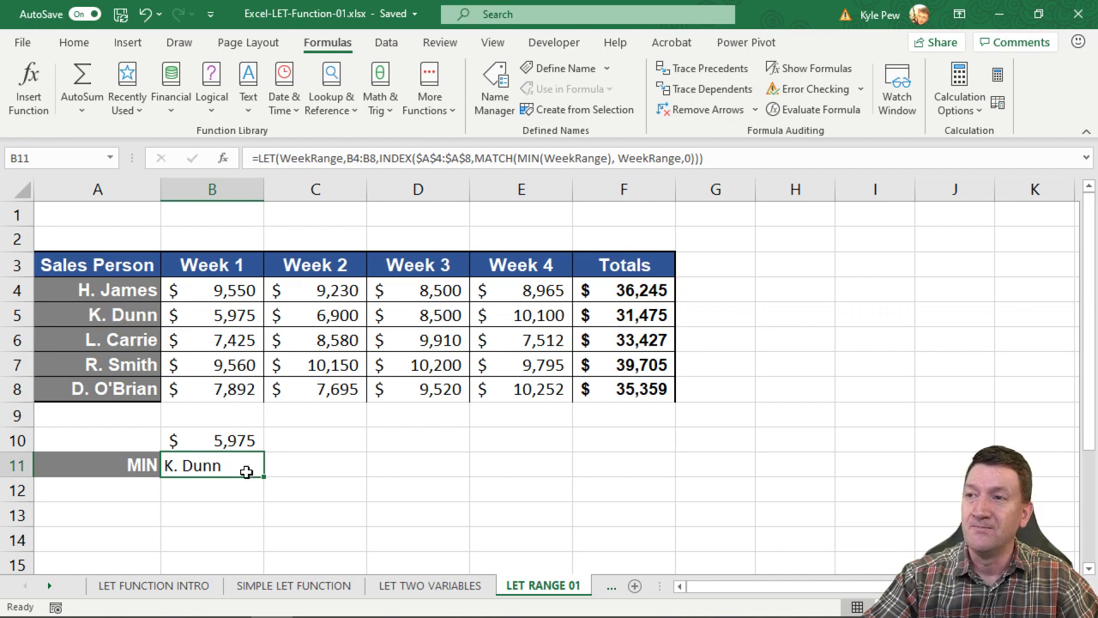
pyautogui.moveTo(263, 477); pyautogui.dragTo(529, 480)
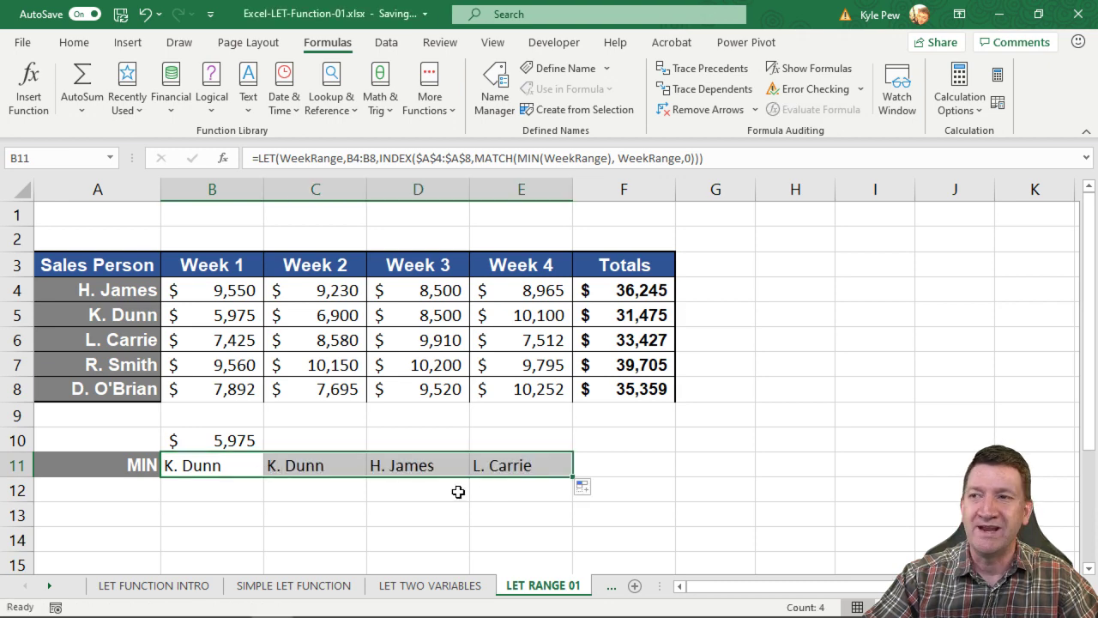
pyautogui.click(296, 466)
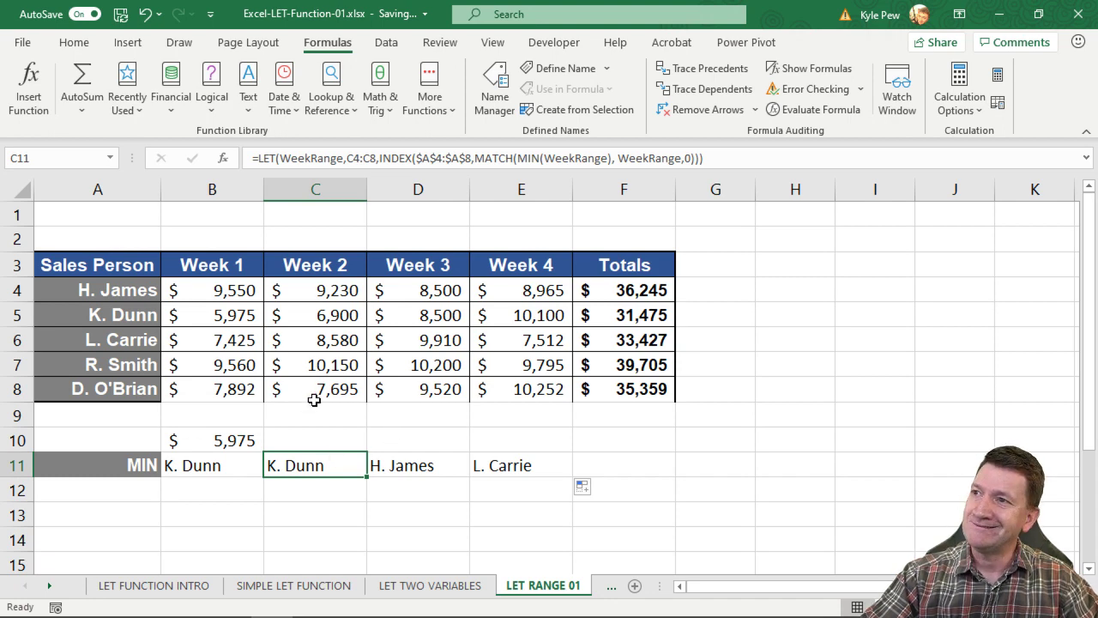
pyautogui.click(387, 462)
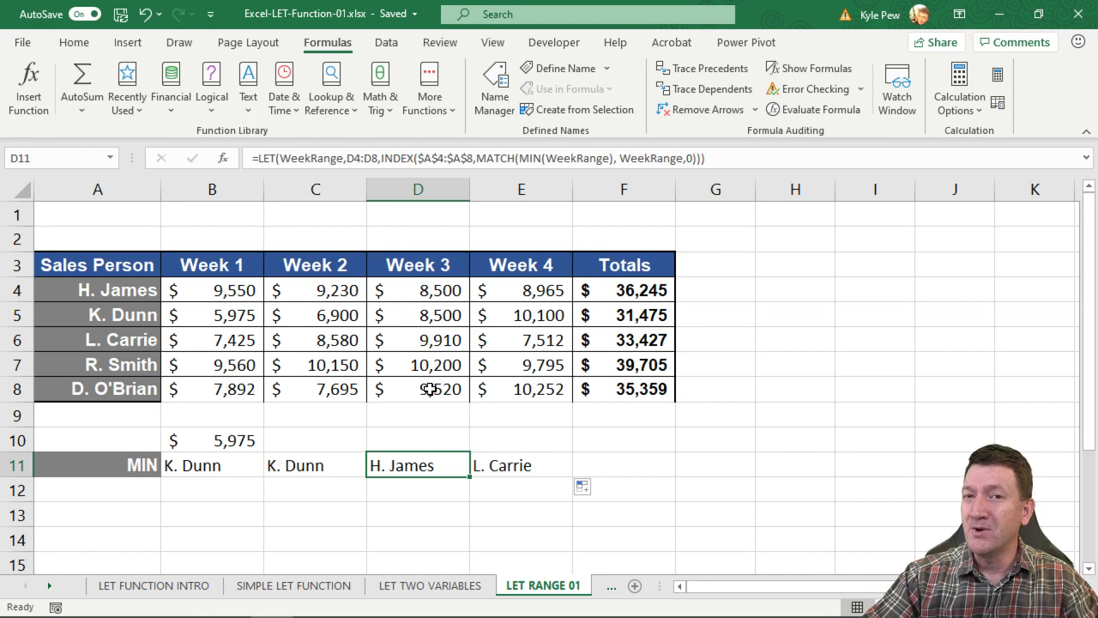
pyautogui.click(507, 466)
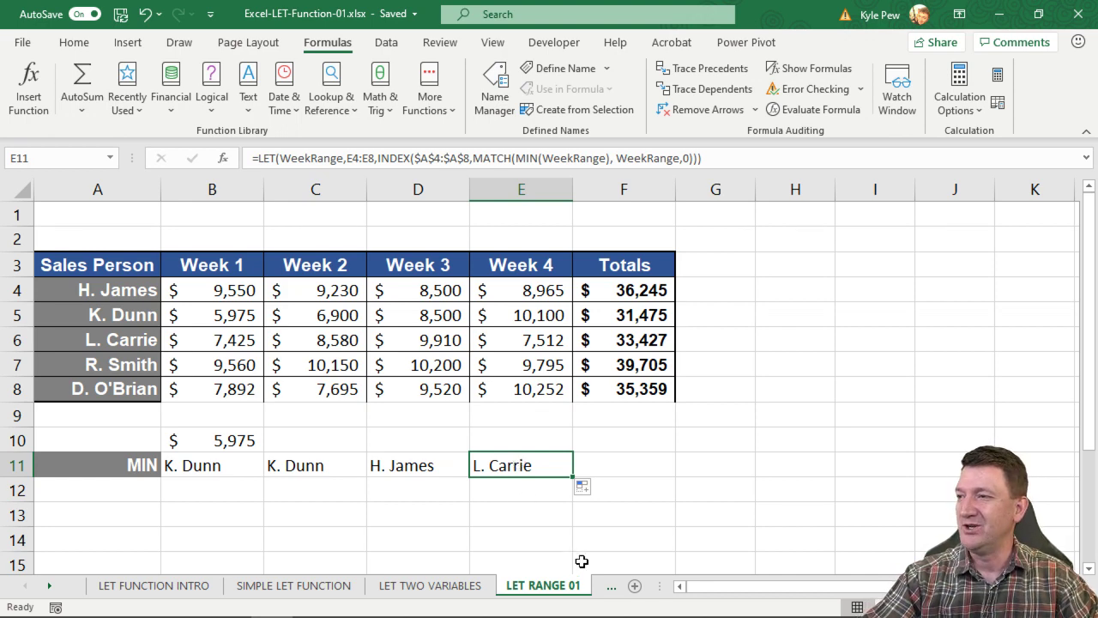
# Step: Examine the Largest Market formula in F2 of LET RANGE 02 and the full names in A4:A15 of LET REPEATING FUNCTION
pyautogui.click(599, 586)
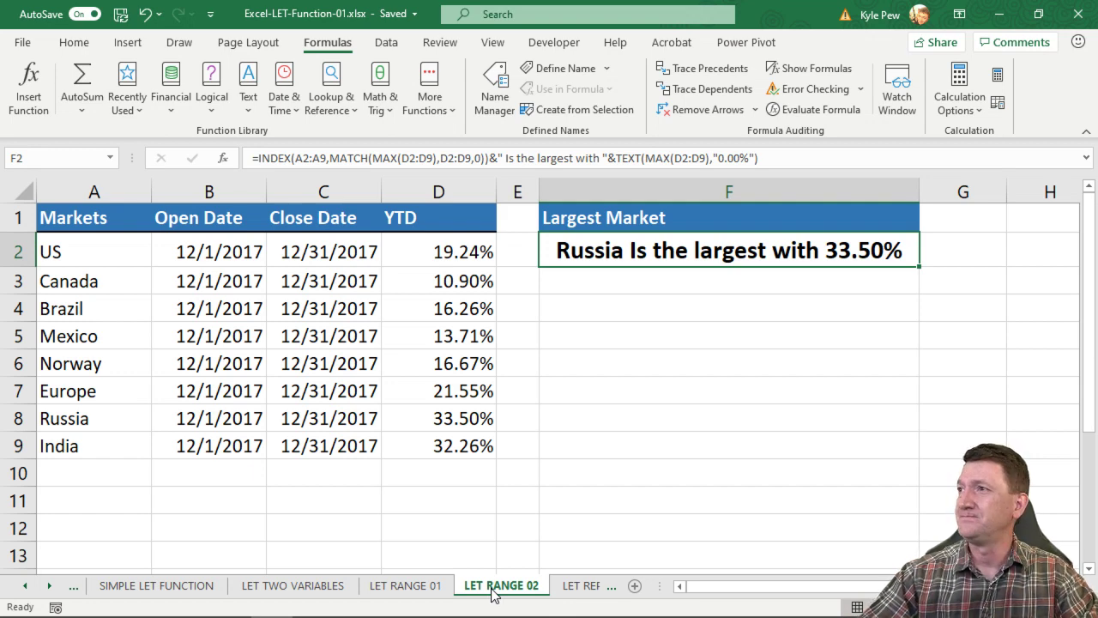
pyautogui.click(659, 190)
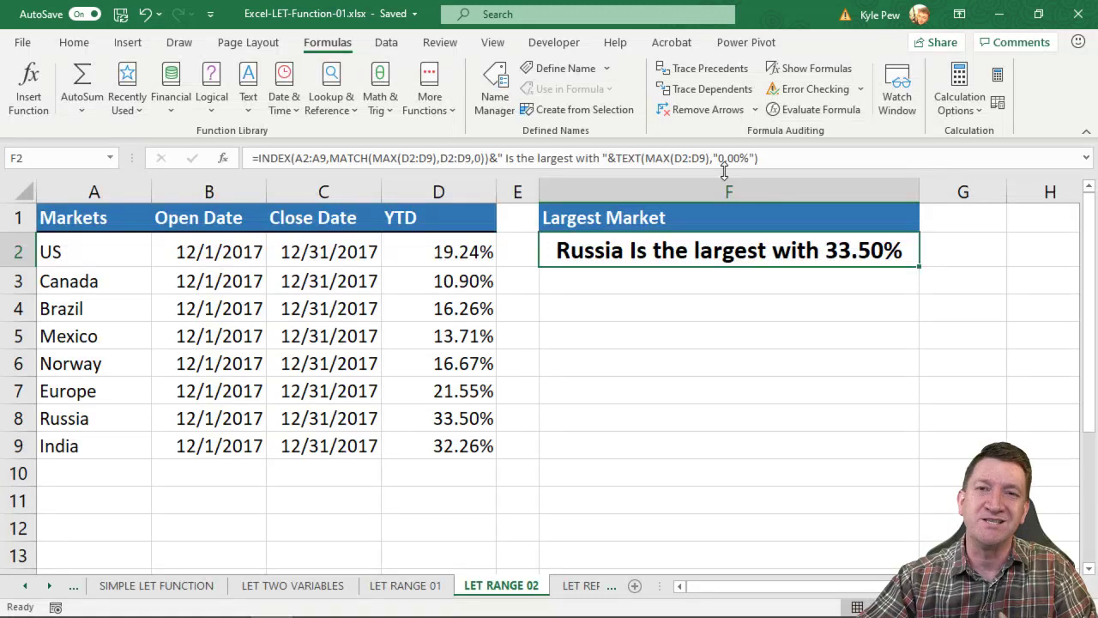
pyautogui.click(571, 590)
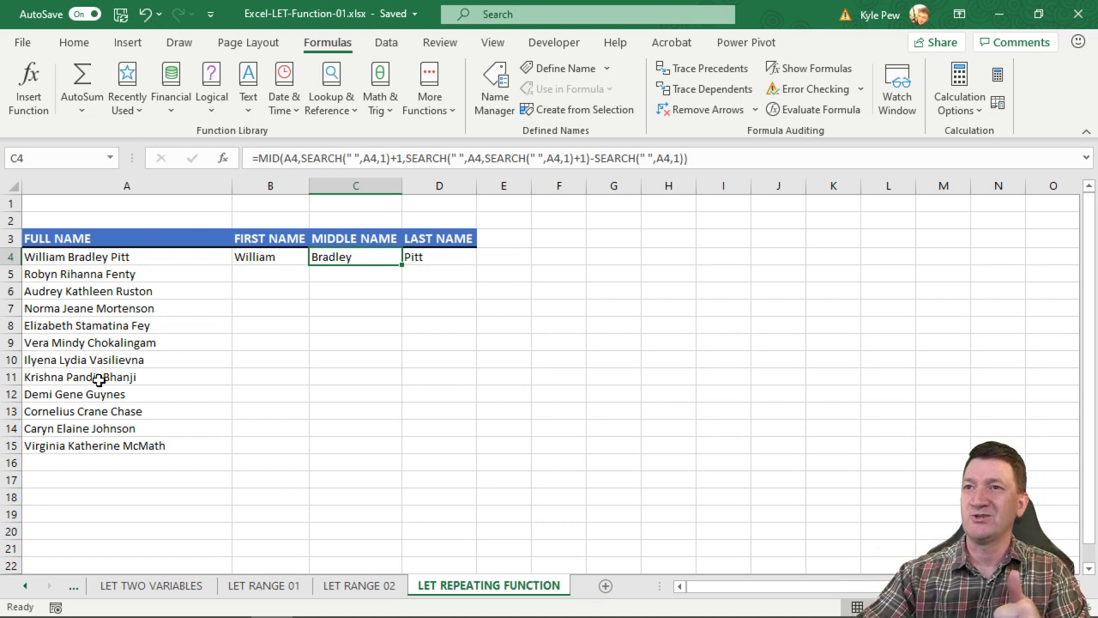
pyautogui.moveTo(84, 257); pyautogui.dragTo(74, 441)
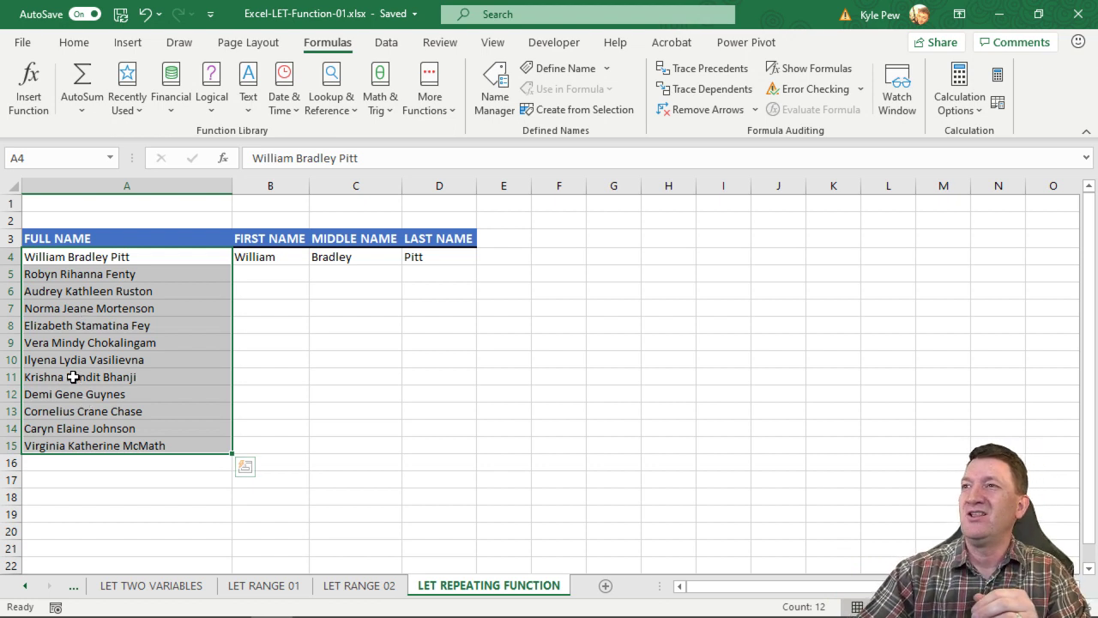
# Step: Examine the first-name formula in B4 and the repeated SEARCH(" ",A4,1) in the middle-name formula in C4
pyautogui.click(273, 256)
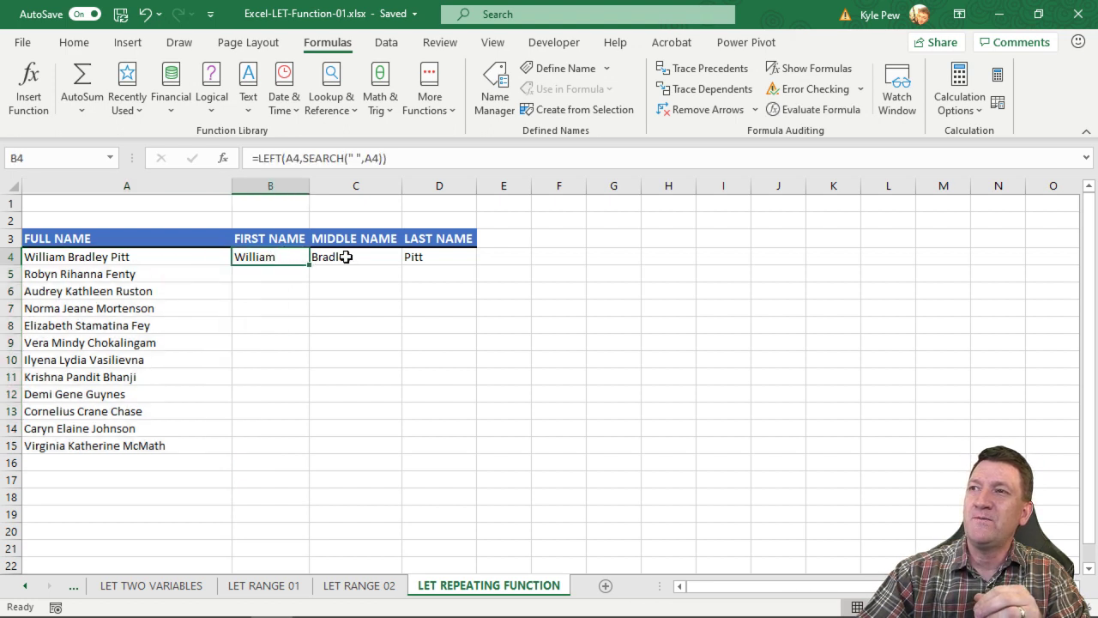
pyautogui.click(352, 255)
pyautogui.click(348, 256)
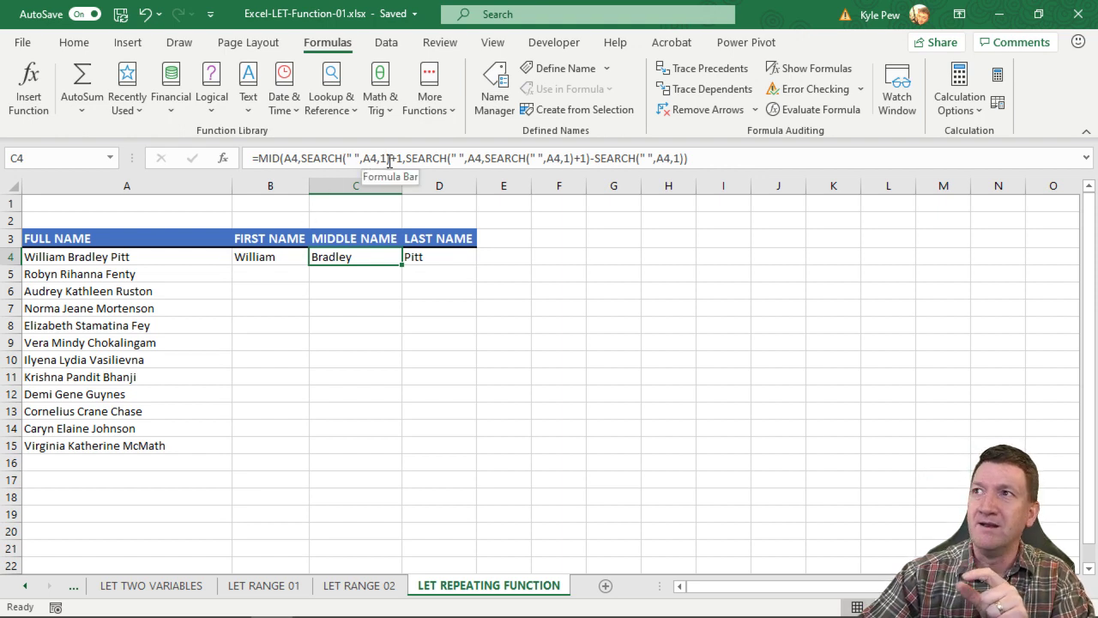
pyautogui.moveTo(392, 160); pyautogui.dragTo(300, 160)
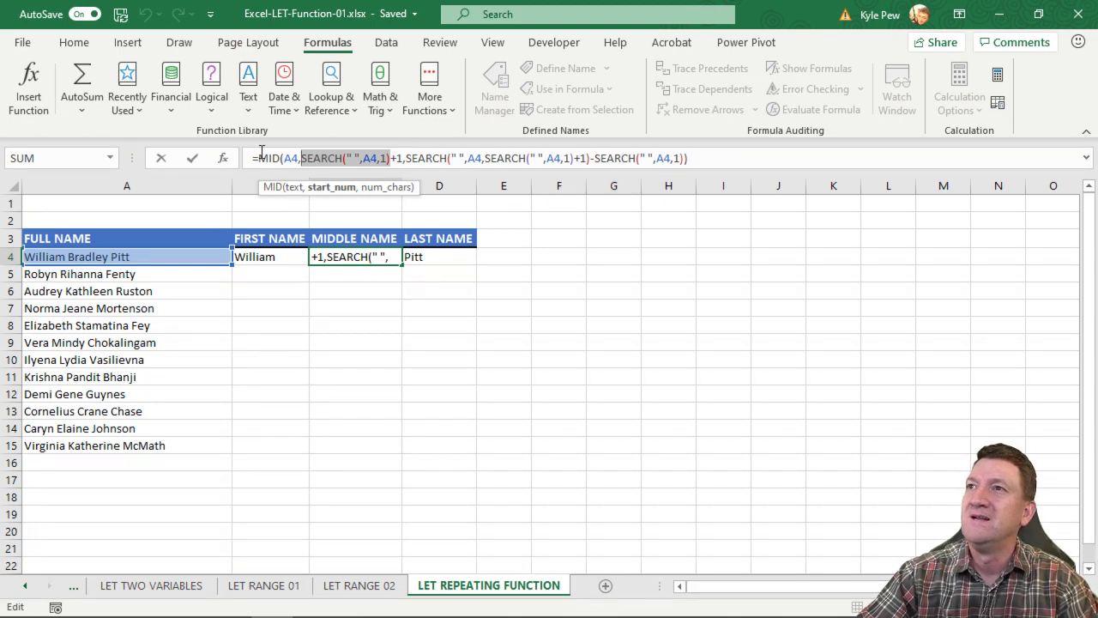
# Step: Insert LET( in front of the MID function in C4 and open the function arguments for LET
pyautogui.click(258, 157)
pyautogui.write('LET')
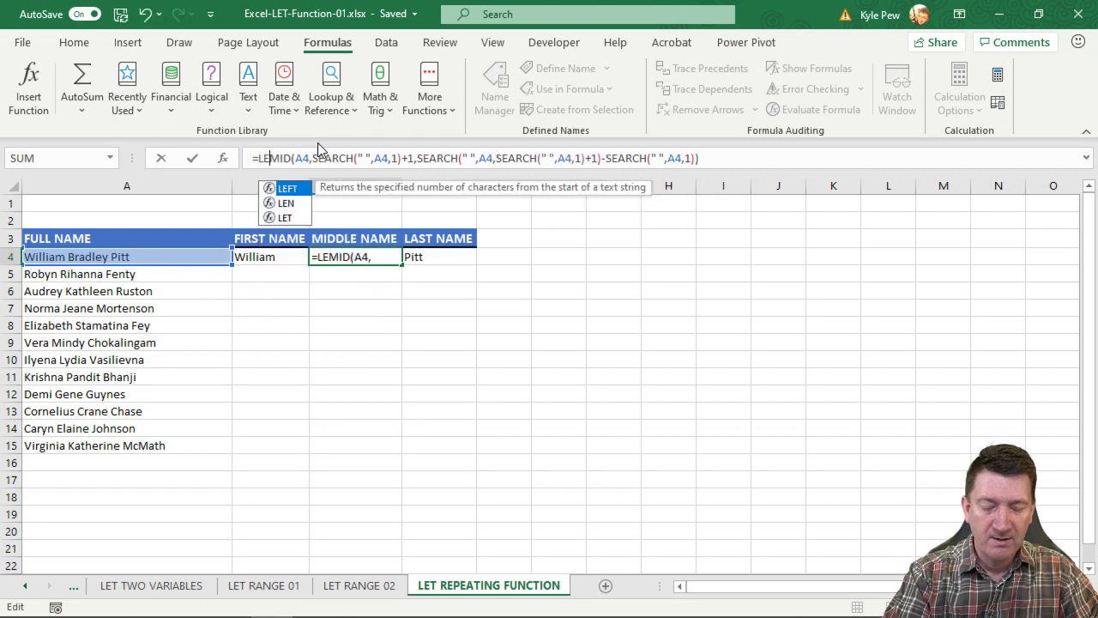
pyautogui.write('(')
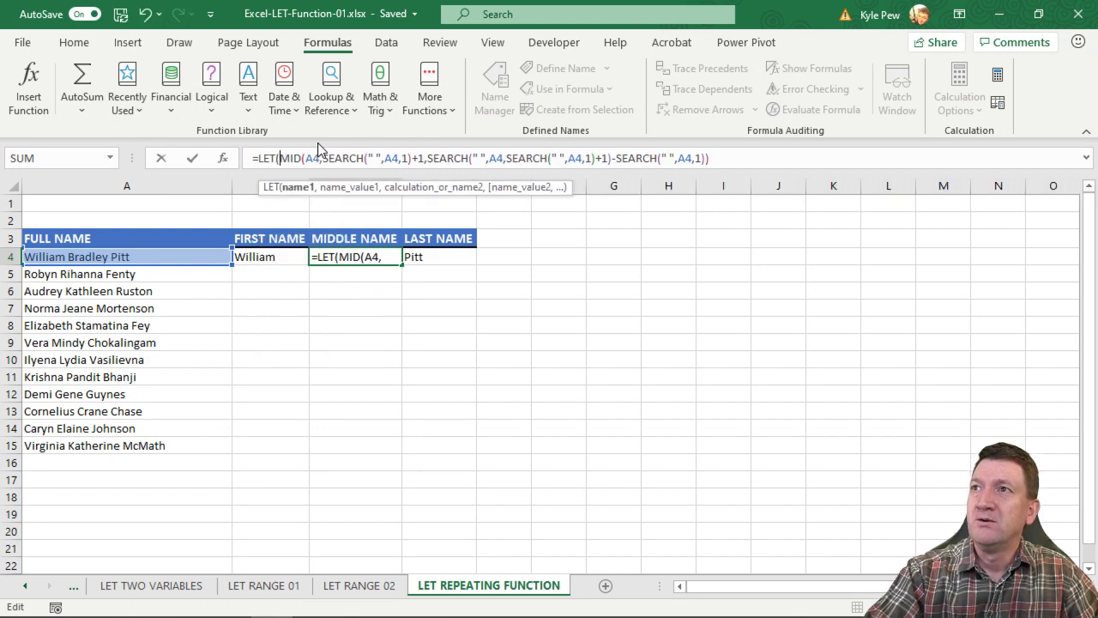
pyautogui.click(223, 159)
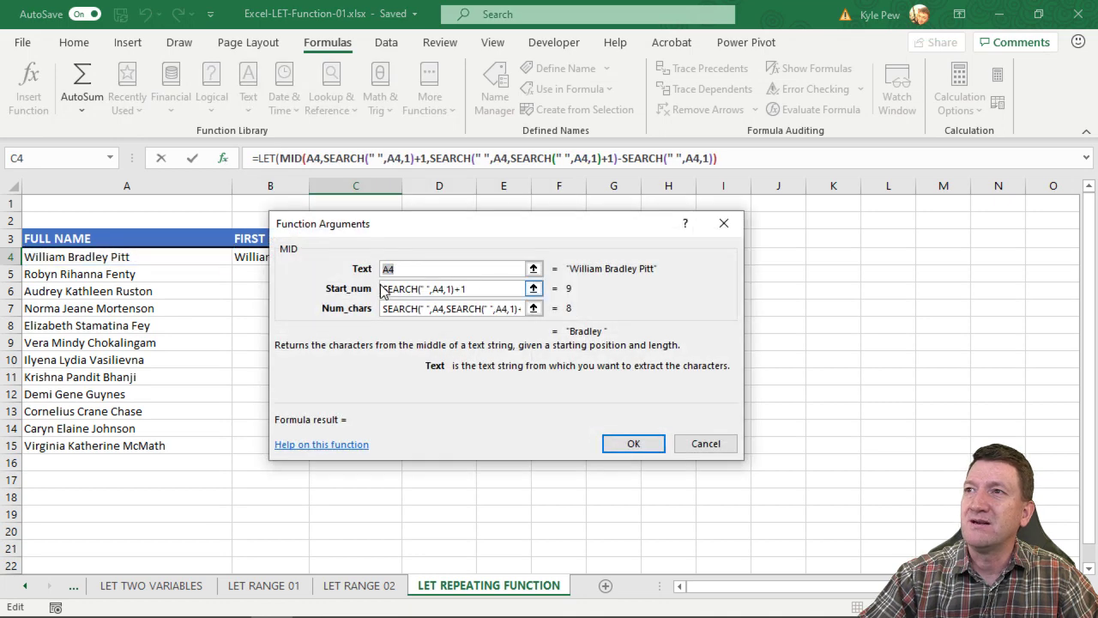
pyautogui.click(267, 158)
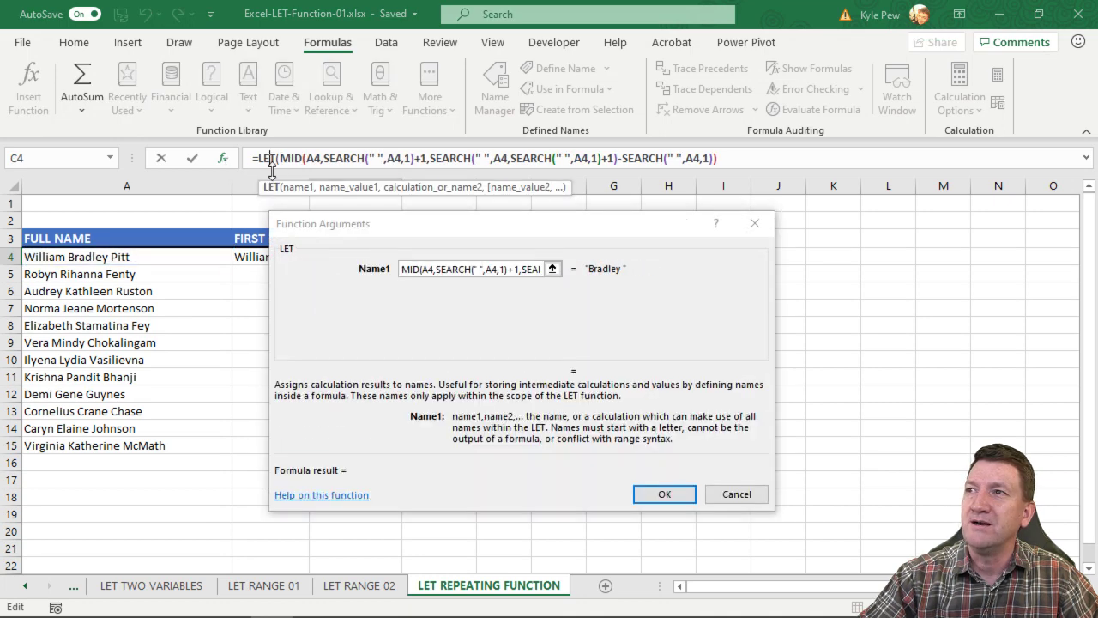
pyautogui.click(403, 271)
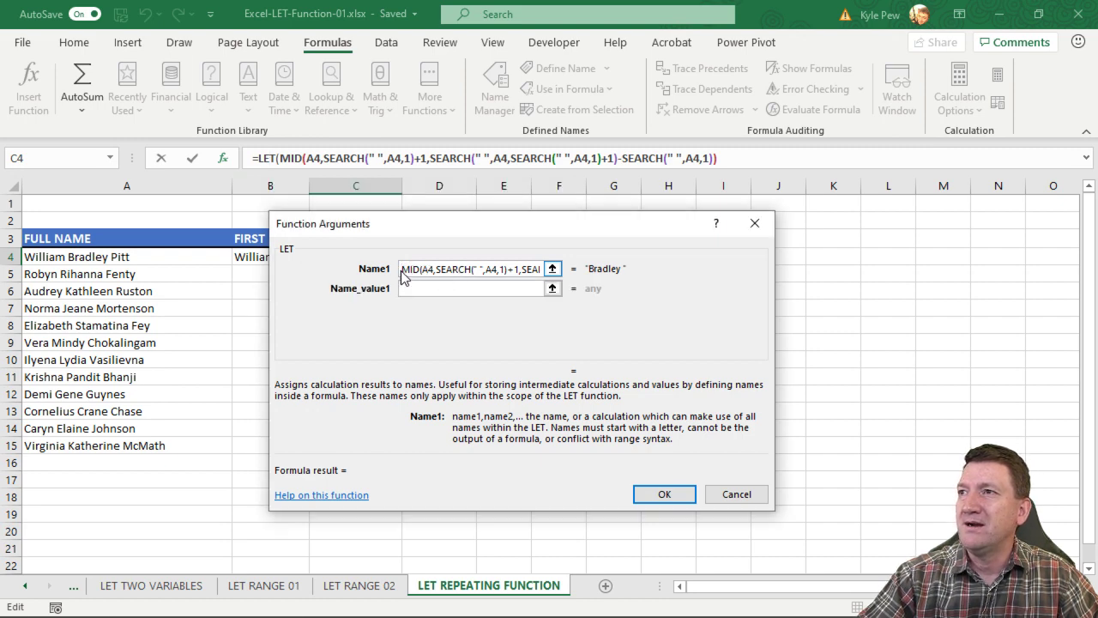
# Step: Move the MID formula out of the Name1 argument into Calculation_or_name2 and enter FindSpace as Name1
pyautogui.moveTo(403, 266); pyautogui.dragTo(645, 276)
pyautogui.hotkey('ctrl', 'x')
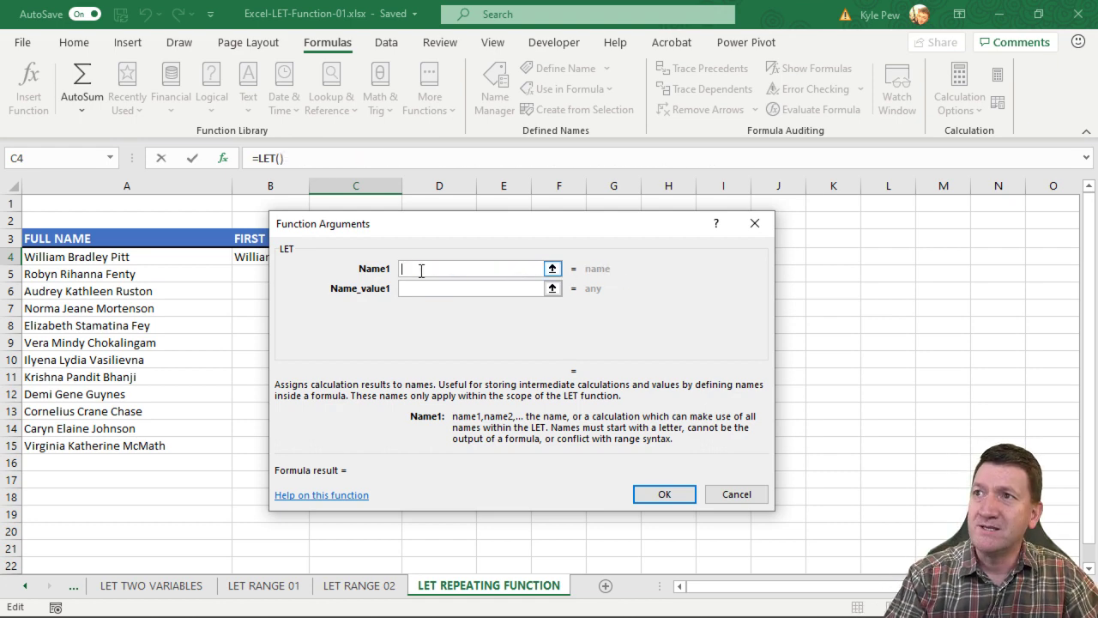
pyautogui.write('FindSpace')
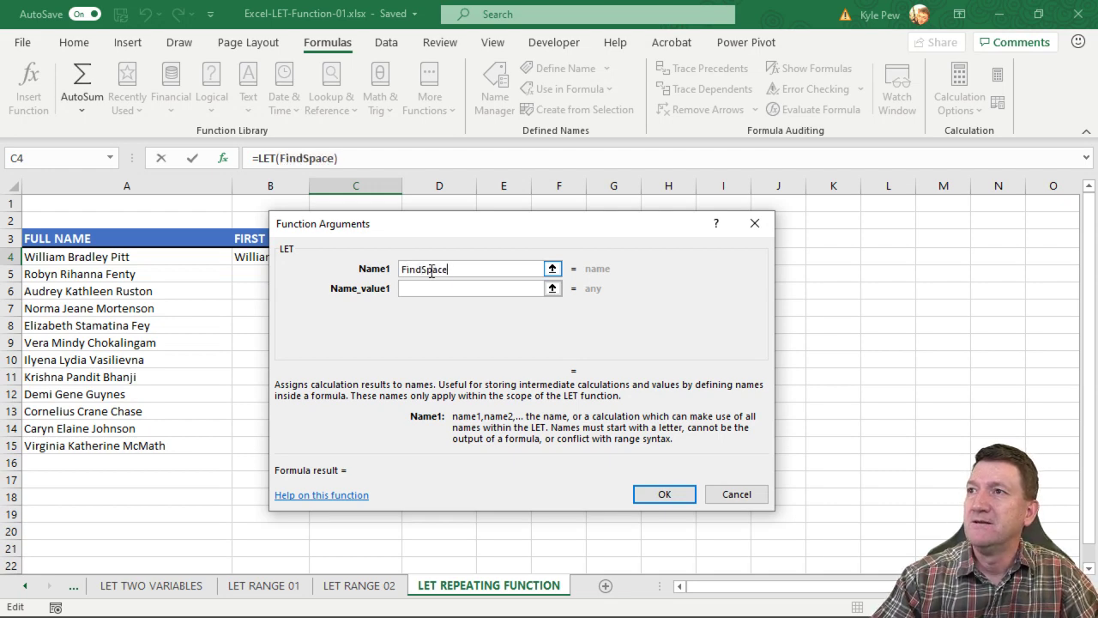
pyautogui.press('Tab')
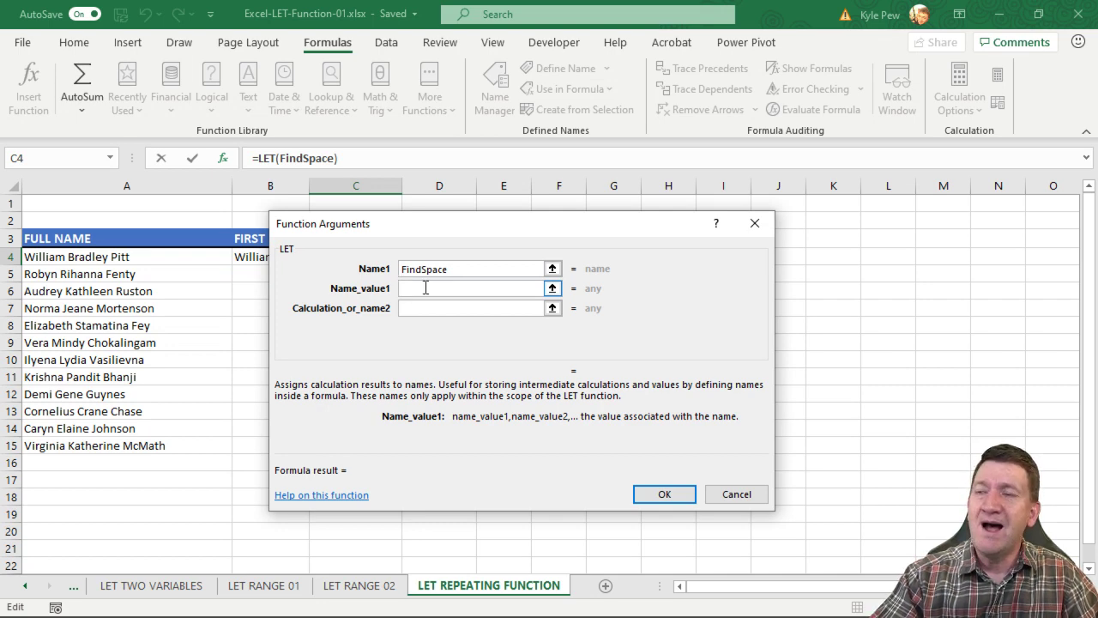
pyautogui.click(420, 307)
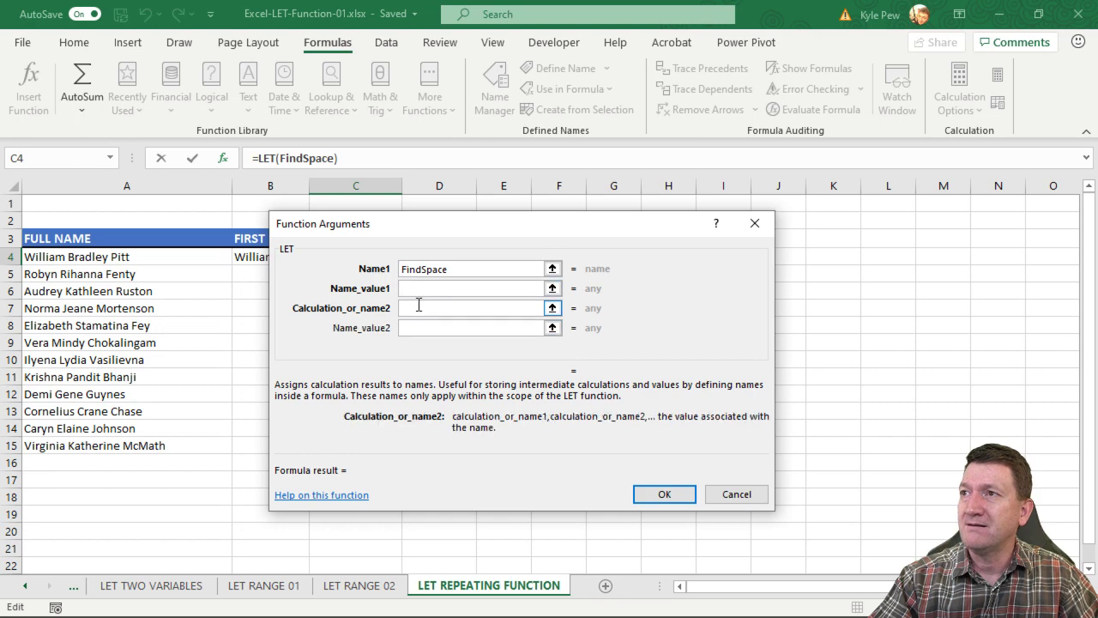
pyautogui.hotkey('ctrl', 'v')
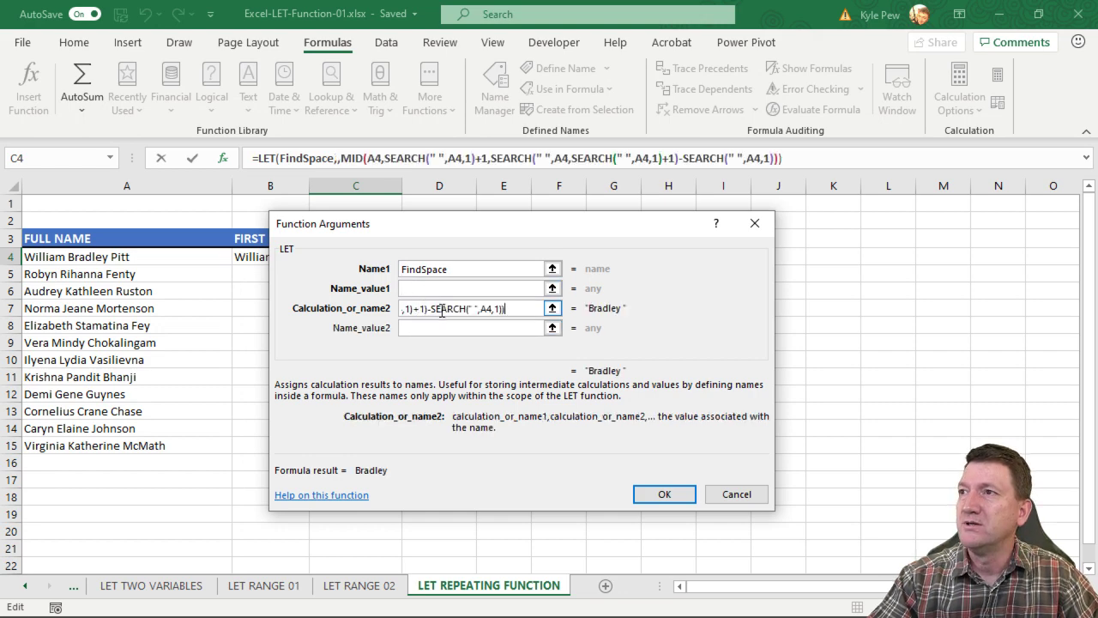
# Step: Copy SEARCH(" ",A4,1) from the end of the MID formula into Name_value1 as the value of FindSpace
pyautogui.moveTo(431, 309); pyautogui.dragTo(503, 310)
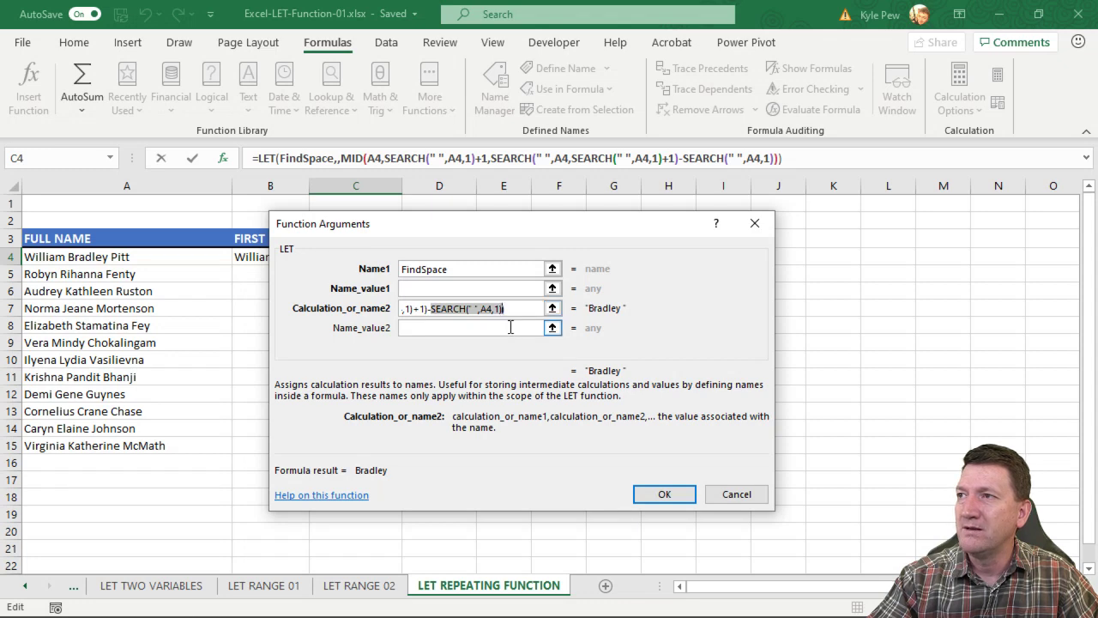
pyautogui.hotkey('ctrl', 'c')
pyautogui.click(438, 289)
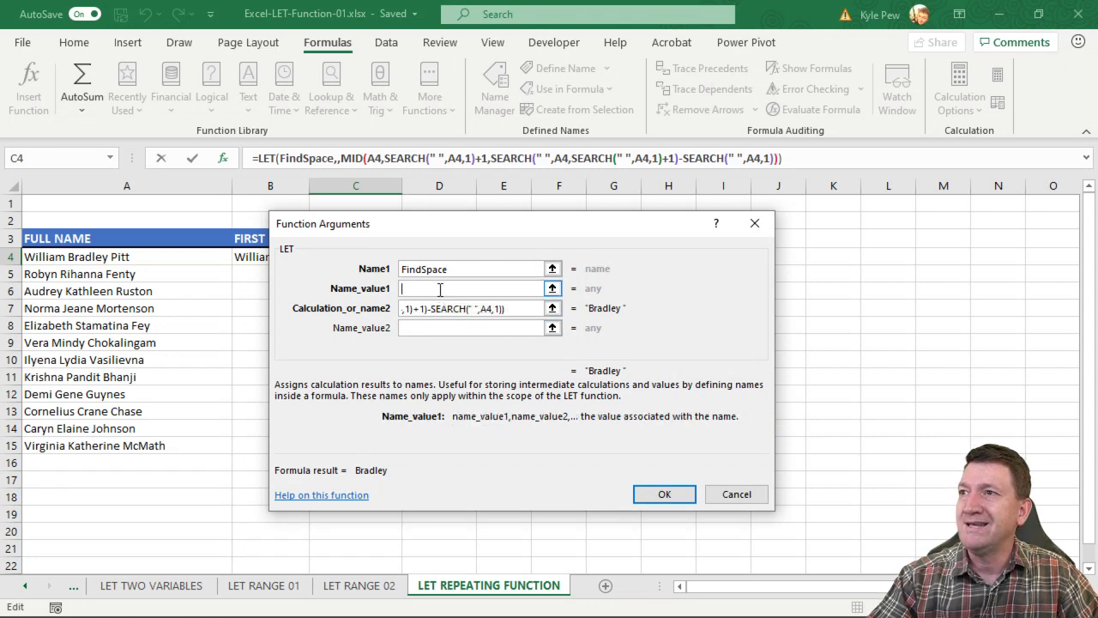
pyautogui.hotkey('ctrl', 'v')
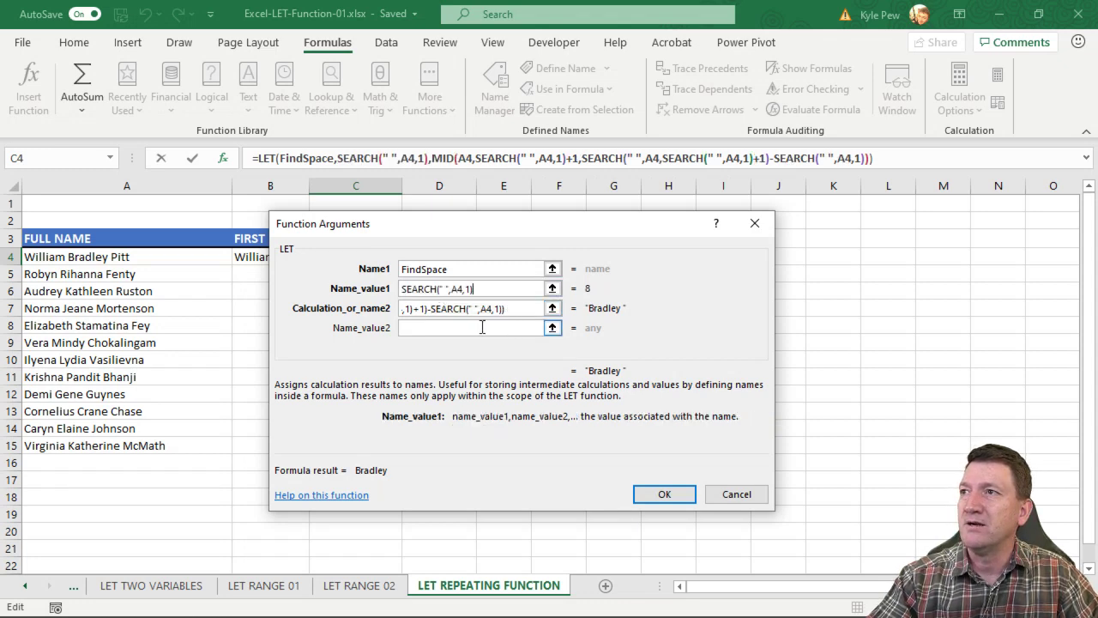
# Step: Replace all three SEARCH(" ",A4,1) occurrences in the LET calculation's MID formula with FindSpace
pyautogui.click(454, 269)
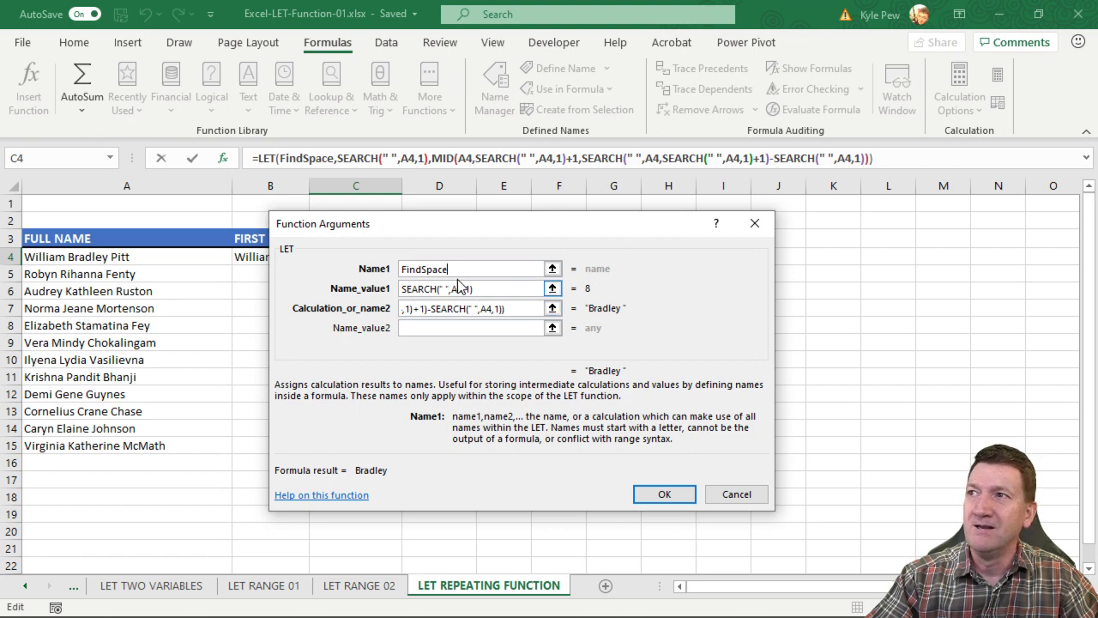
pyautogui.moveTo(453, 269); pyautogui.dragTo(404, 264)
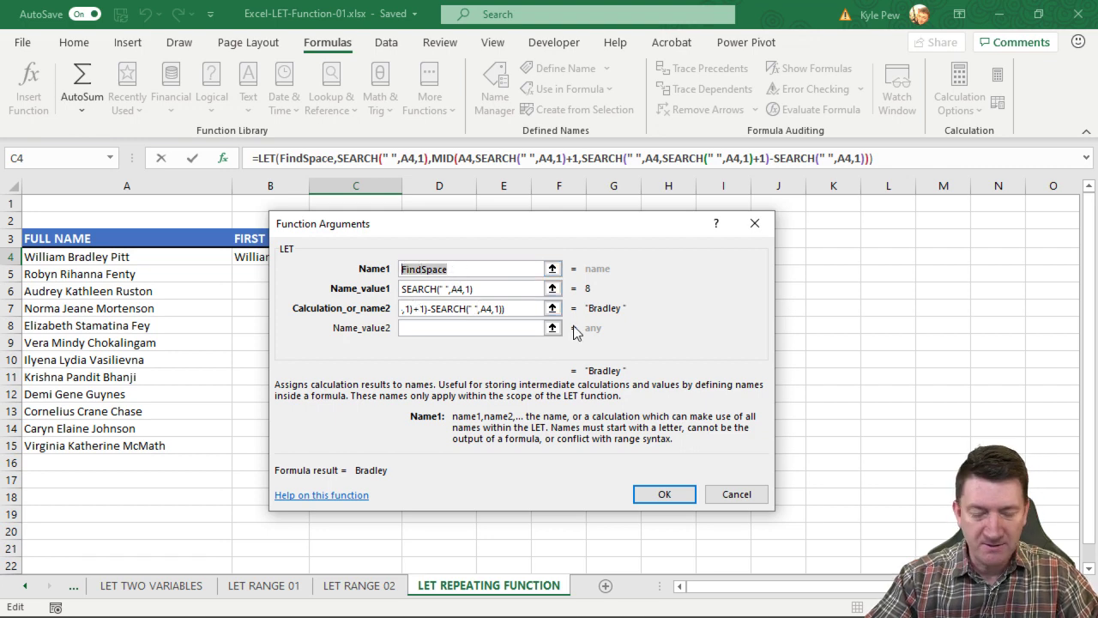
pyautogui.moveTo(504, 309); pyautogui.dragTo(432, 311)
pyautogui.hotkey('ctrl', 'v')
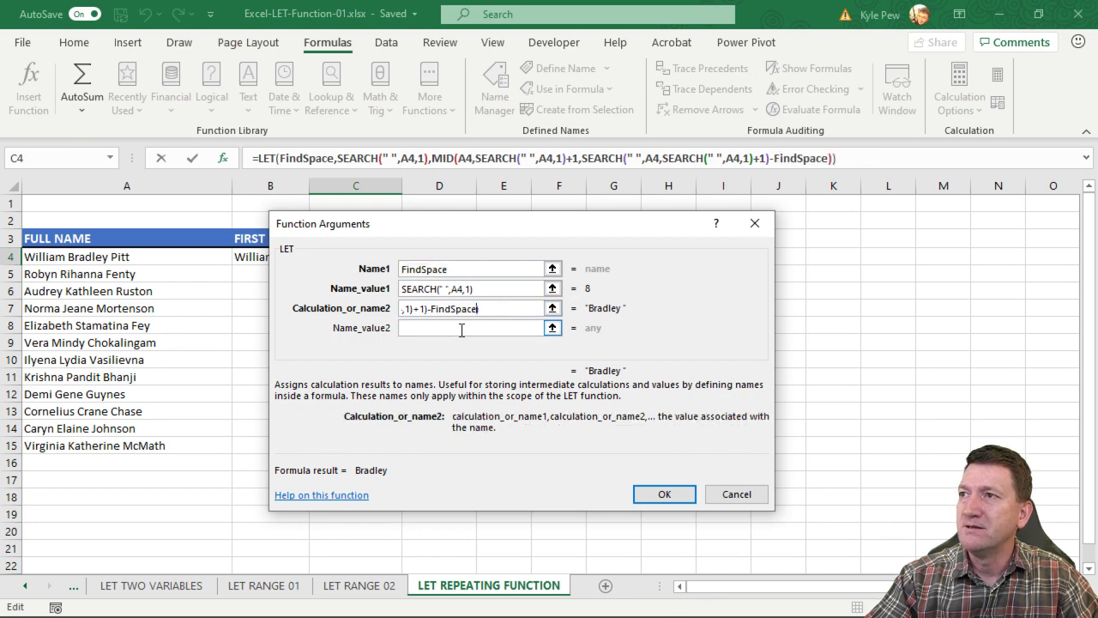
pyautogui.tripleClick(427, 308)
pyautogui.moveTo(437, 308); pyautogui.dragTo(508, 312)
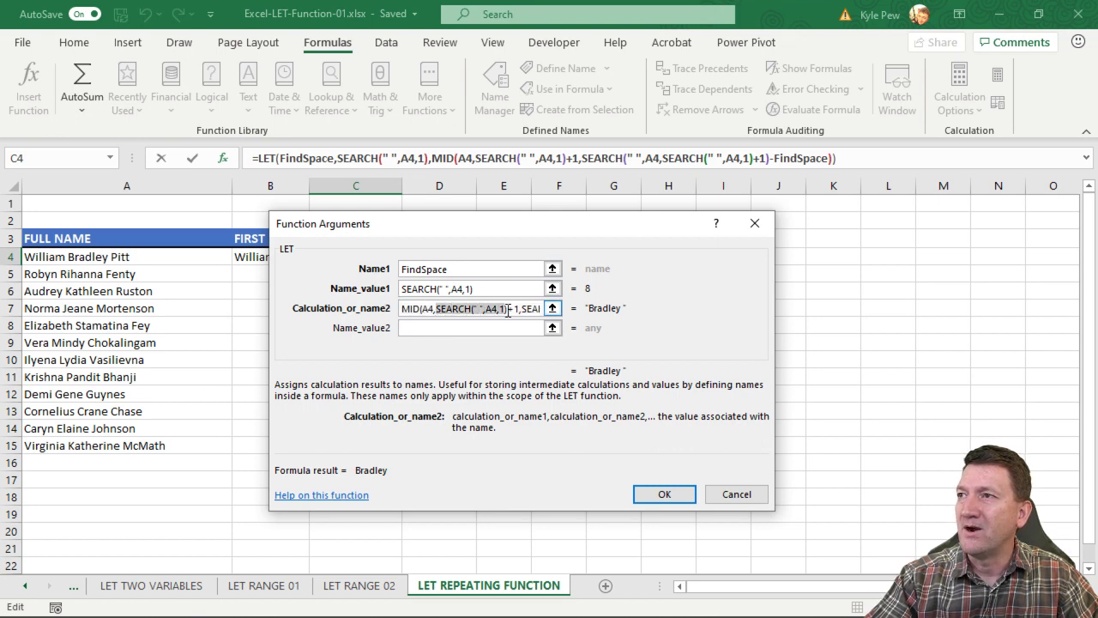
pyautogui.hotkey('ctrl', 'v')
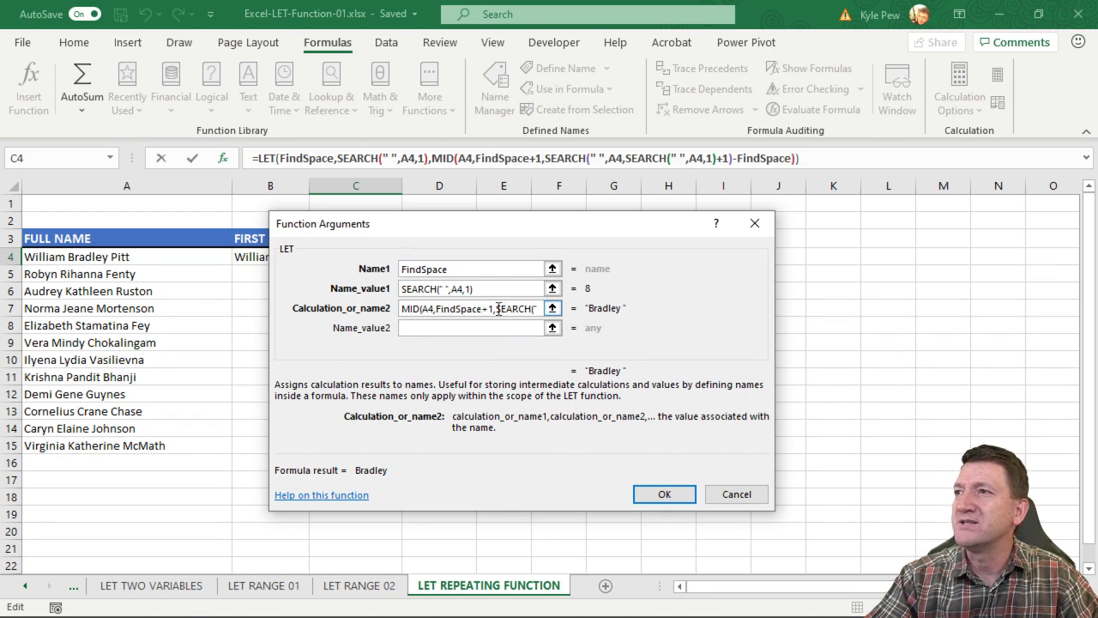
pyautogui.moveTo(498, 309); pyautogui.dragTo(405, 309)
pyautogui.hotkey('ctrl', 'v')
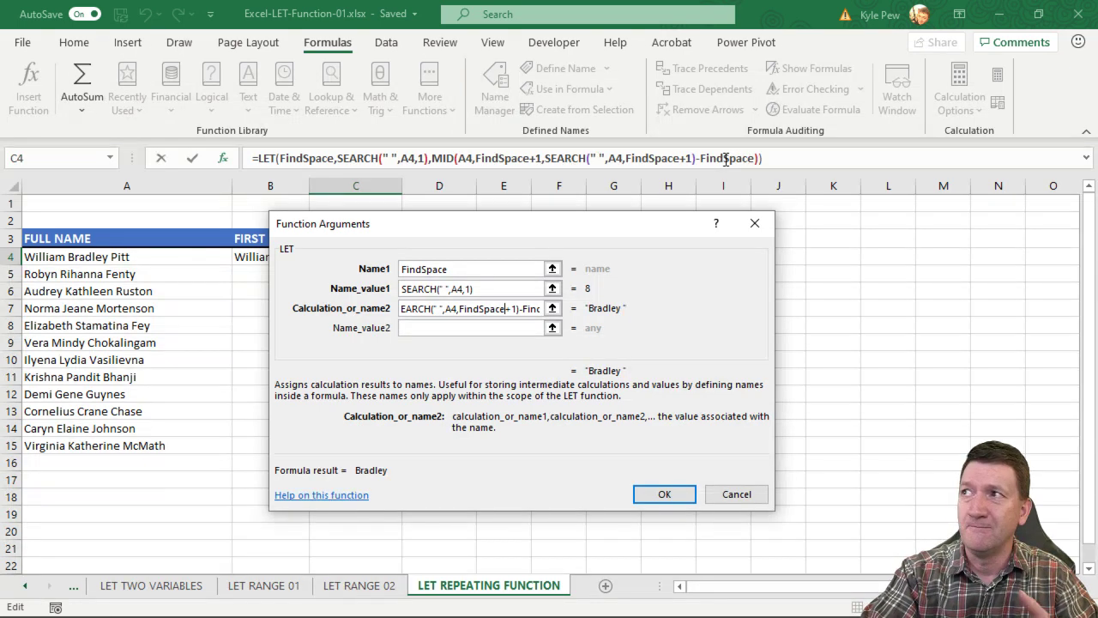
# Step: Confirm the LET formula in C4 and fill it down the MIDDLE NAME column to C15
pyautogui.click(656, 500)
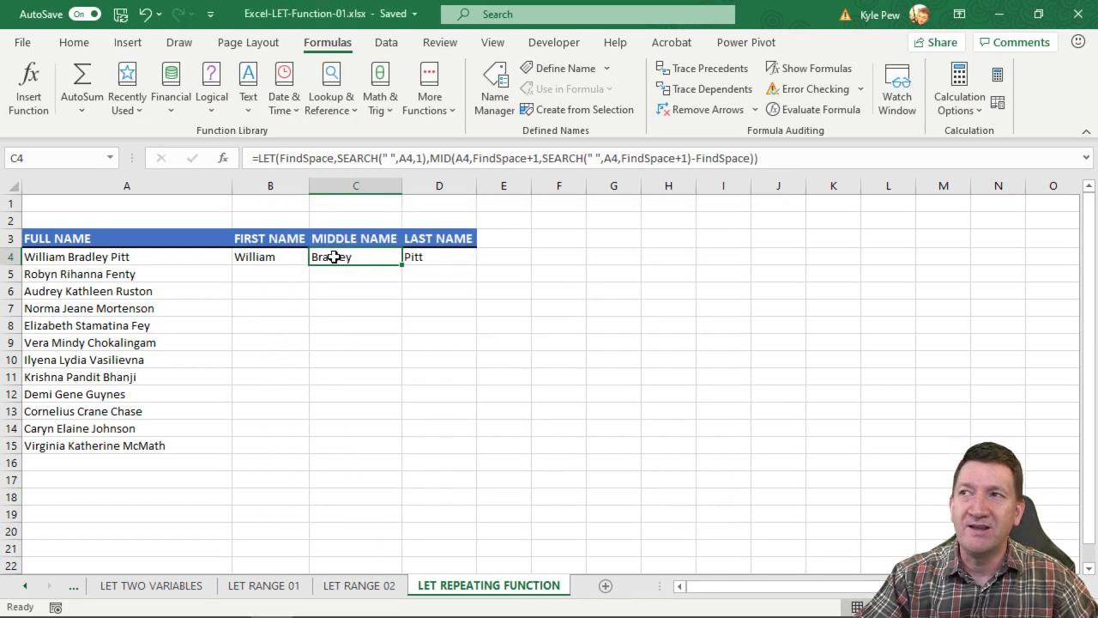
pyautogui.moveTo(401, 264); pyautogui.dragTo(394, 458)
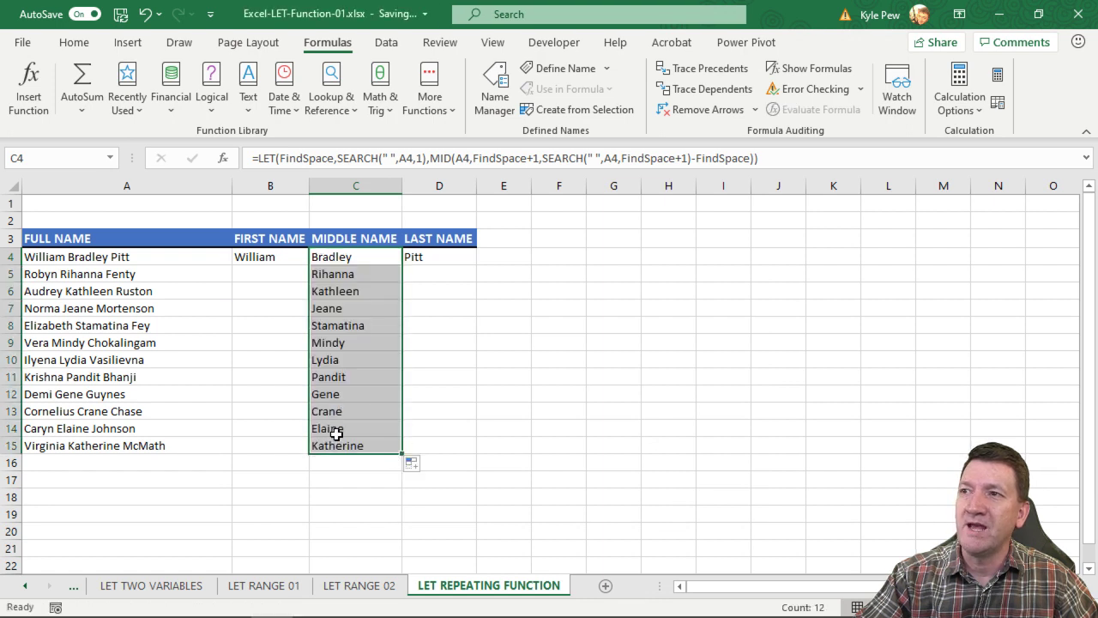